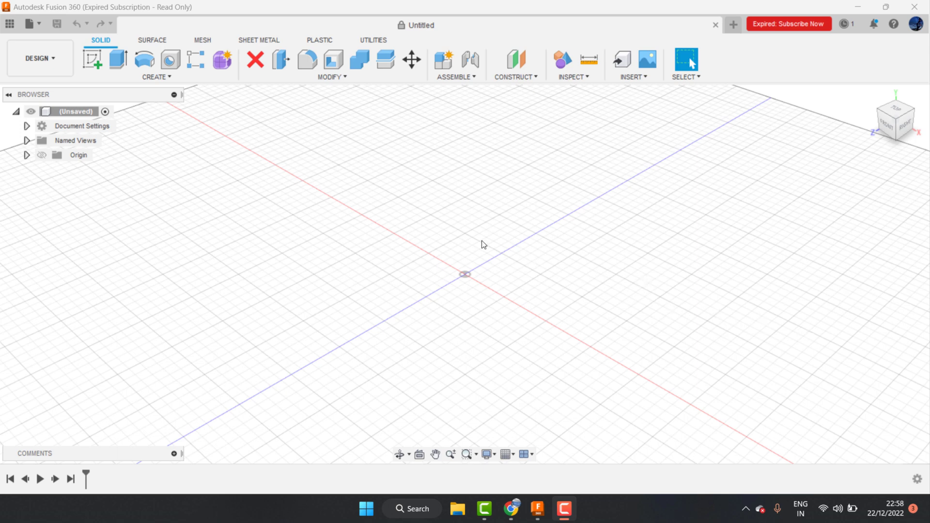
Step: Start a sketch on the front plane and draw a 5 mm vertical line up from the origin
{"action": "left_click", "coordinate": [92, 59]}
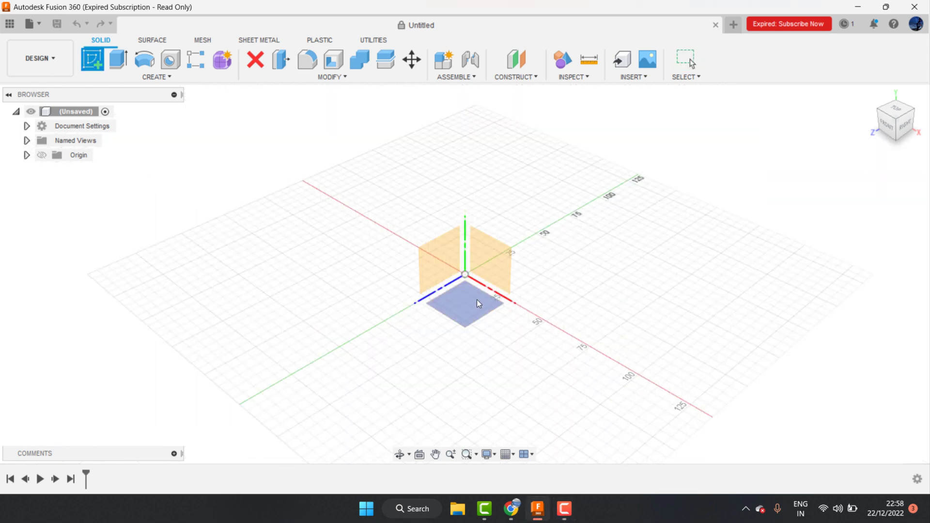
{"action": "left_click", "coordinate": [489, 264]}
{"action": "scroll", "coordinate": [499, 262], "scroll_direction": "up", "scroll_amount": 1}
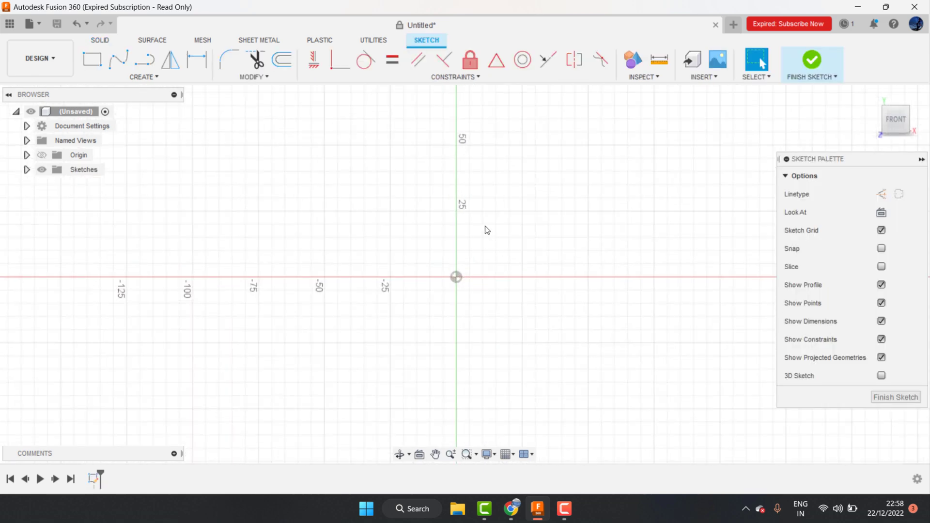
{"action": "scroll", "coordinate": [489, 226], "scroll_direction": "up", "scroll_amount": 2}
{"action": "left_click", "coordinate": [147, 66]}
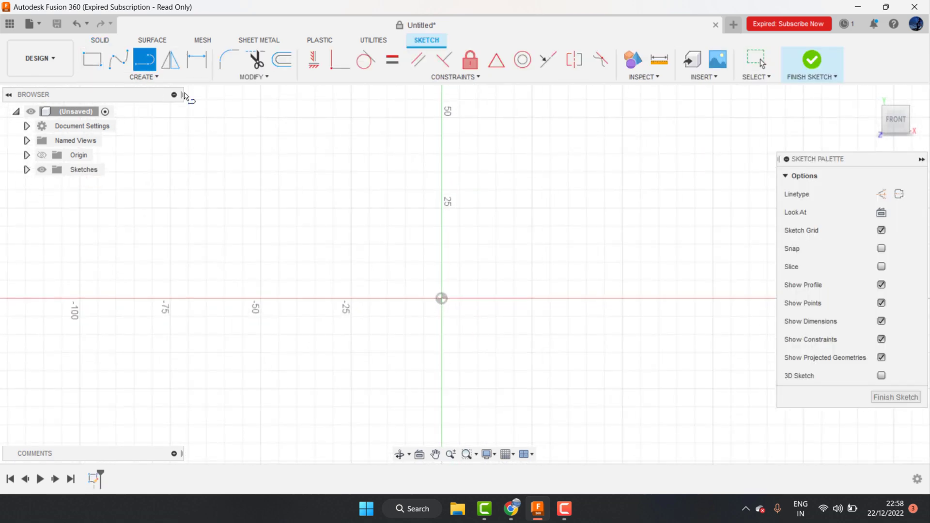
{"action": "left_click", "coordinate": [441, 298]}
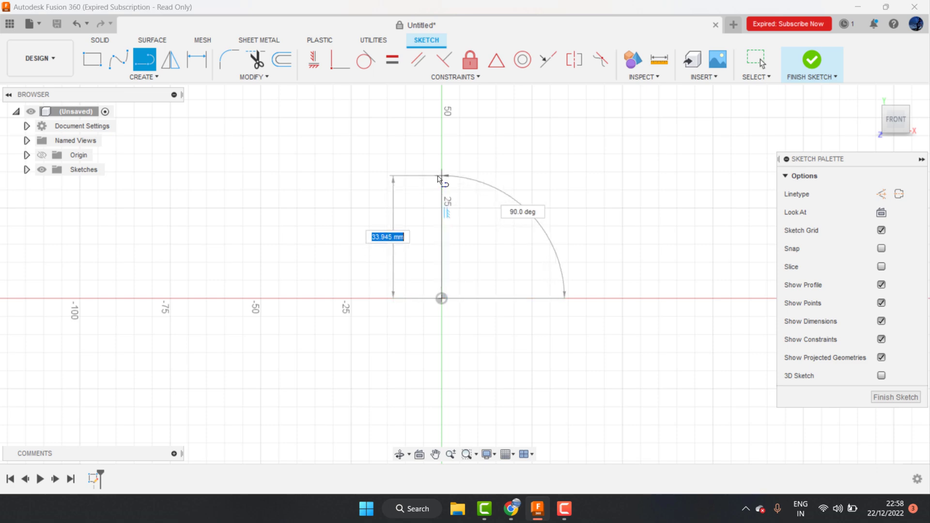
{"action": "type", "text": "5"}
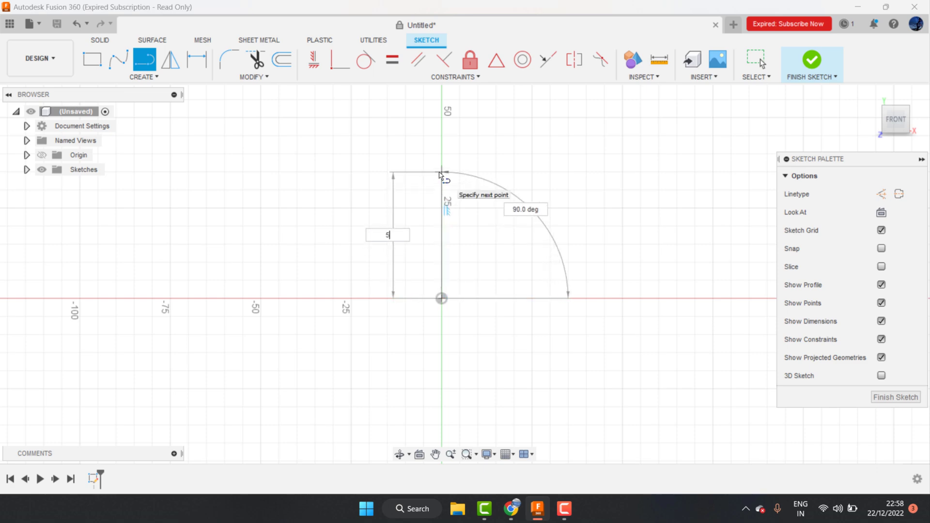
{"action": "key", "text": "Return"}
{"action": "key", "text": "Escape"}
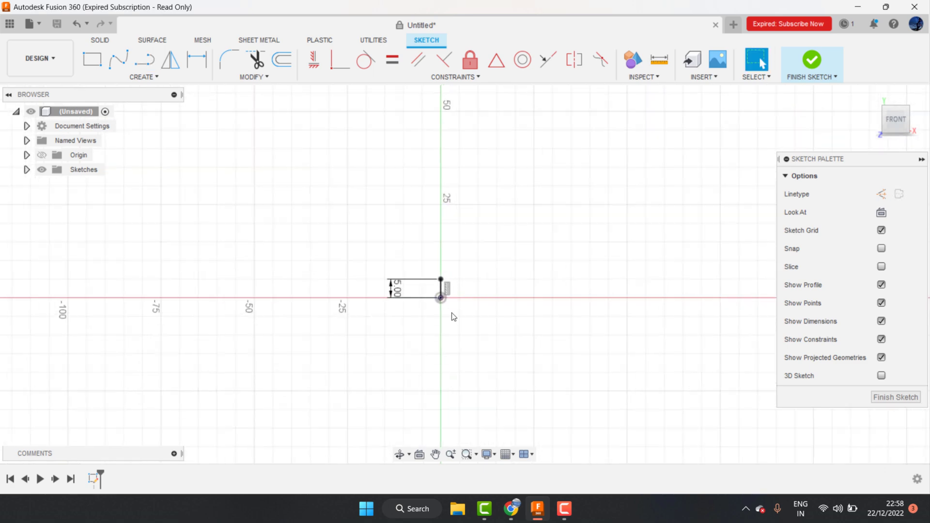
Step: Draw a 50 mm horizontal line running right from the vertical line's top end
{"action": "scroll", "coordinate": [451, 316], "scroll_direction": "up", "scroll_amount": 3}
{"action": "scroll", "coordinate": [451, 319], "scroll_direction": "up", "scroll_amount": 2}
{"action": "key", "text": "l"}
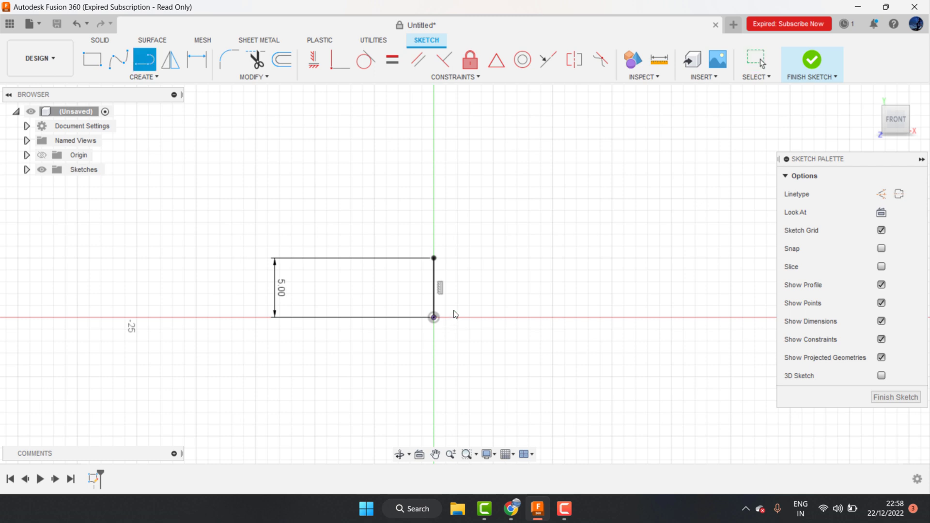
{"action": "key", "text": "Escape"}
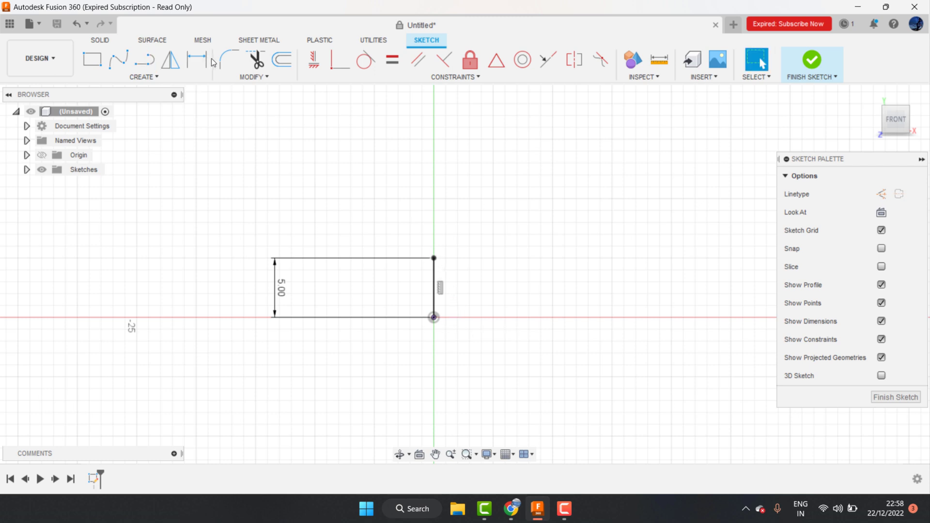
{"action": "left_click", "coordinate": [149, 67]}
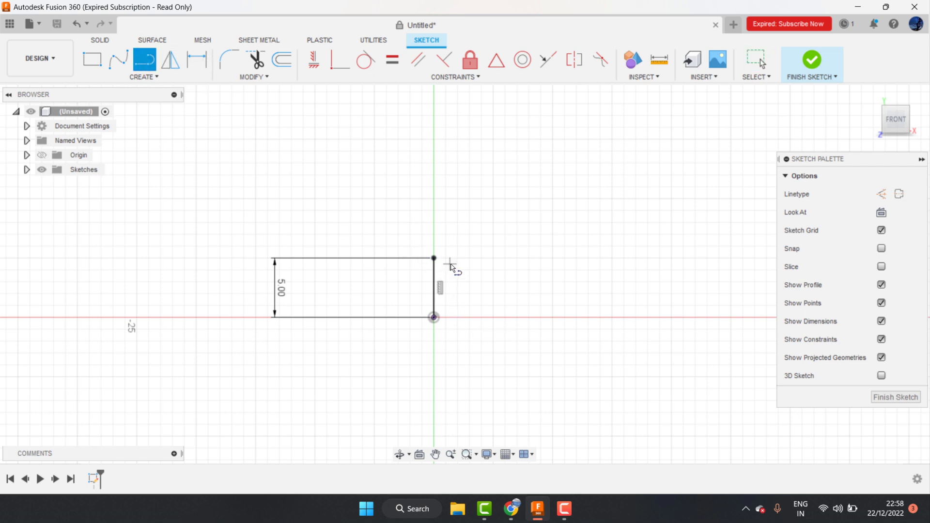
{"action": "left_click", "coordinate": [435, 259]}
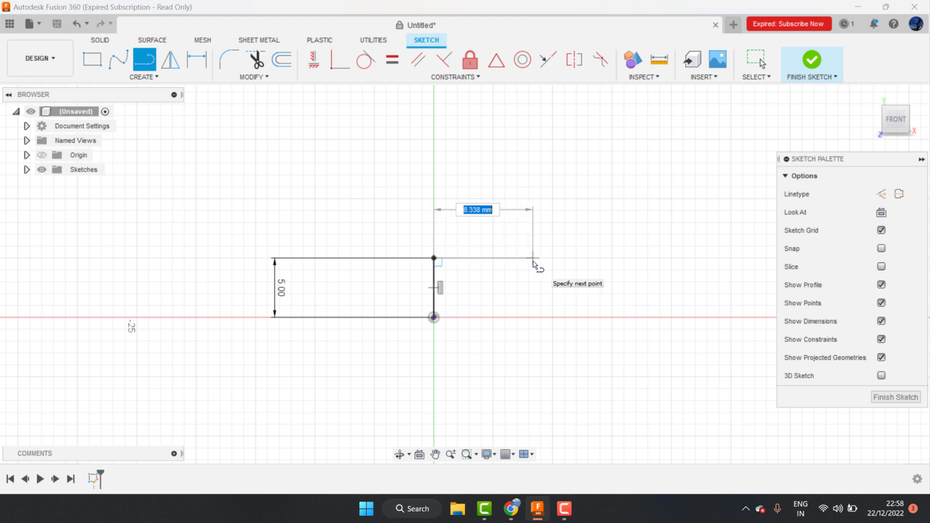
{"action": "type", "text": "50"}
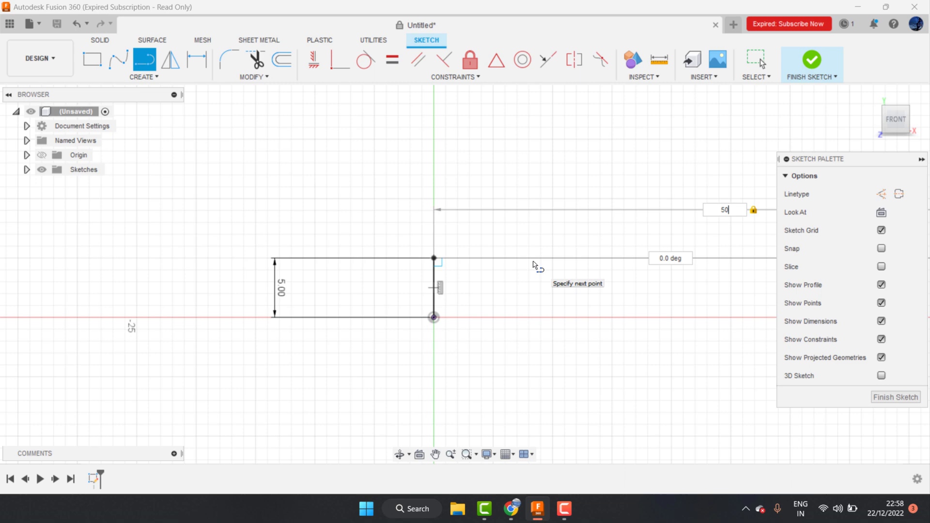
{"action": "key", "text": "Return"}
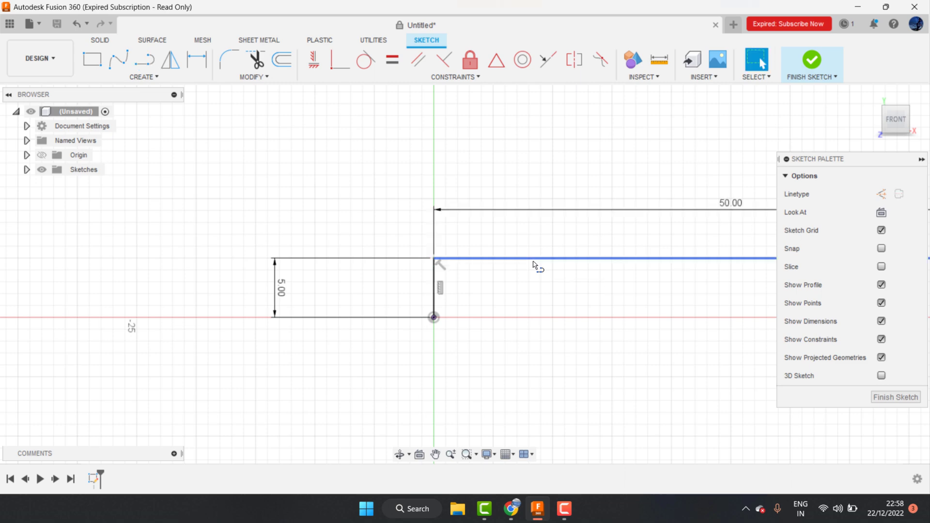
{"action": "key", "text": "Escape"}
Step: Change the vertical line's dimension from 5 to 50 mm
{"action": "left_click", "coordinate": [285, 297]}
{"action": "double_click", "coordinate": [285, 297]}
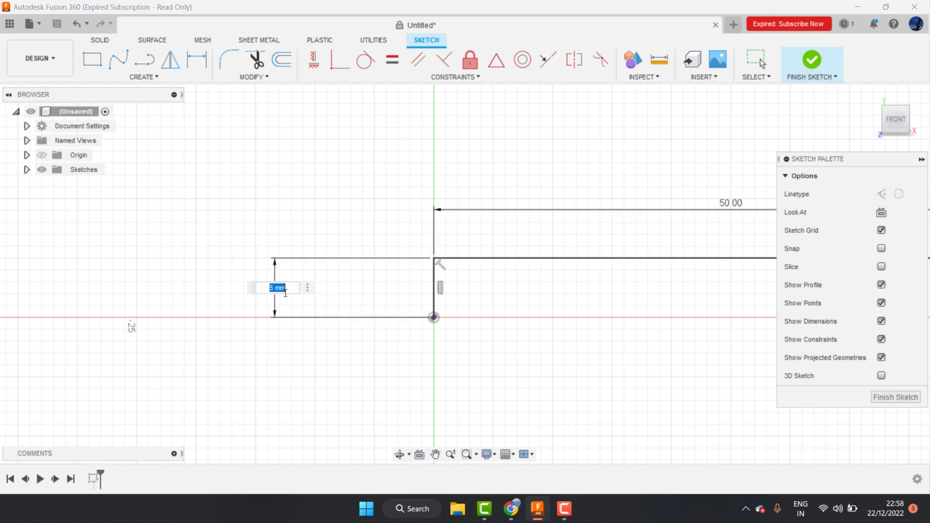
{"action": "key", "text": "Return"}
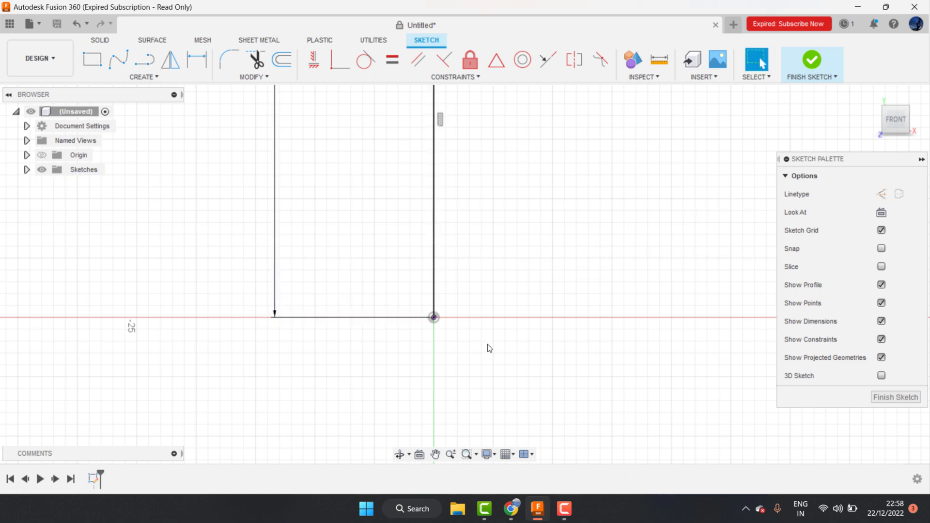
{"action": "scroll", "coordinate": [485, 344], "scroll_direction": "down", "scroll_amount": 5}
{"action": "scroll", "coordinate": [476, 200], "scroll_direction": "up", "scroll_amount": 3}
{"action": "scroll", "coordinate": [475, 199], "scroll_direction": "up", "scroll_amount": 2}
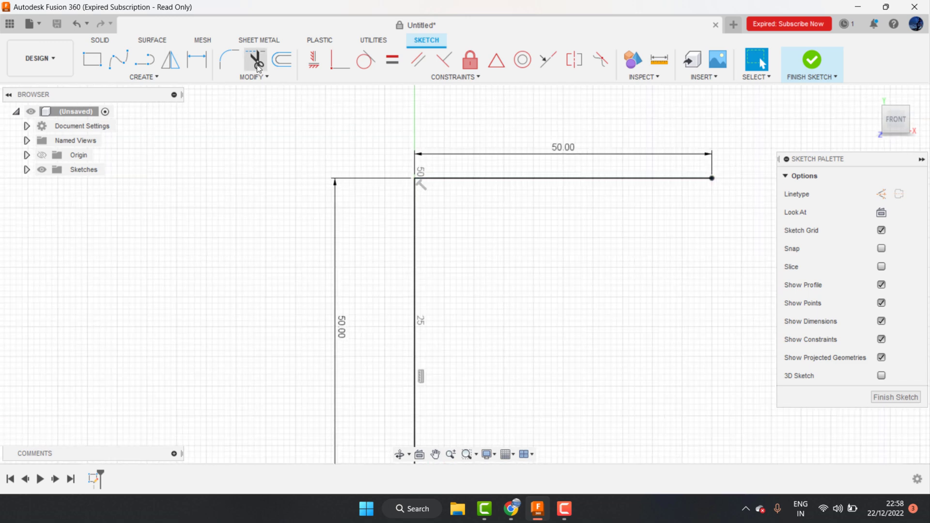
Step: Fillet the corner between the vertical and horizontal lines at R20, then finish the sketch
{"action": "left_click", "coordinate": [229, 60]}
{"action": "left_click", "coordinate": [416, 226]}
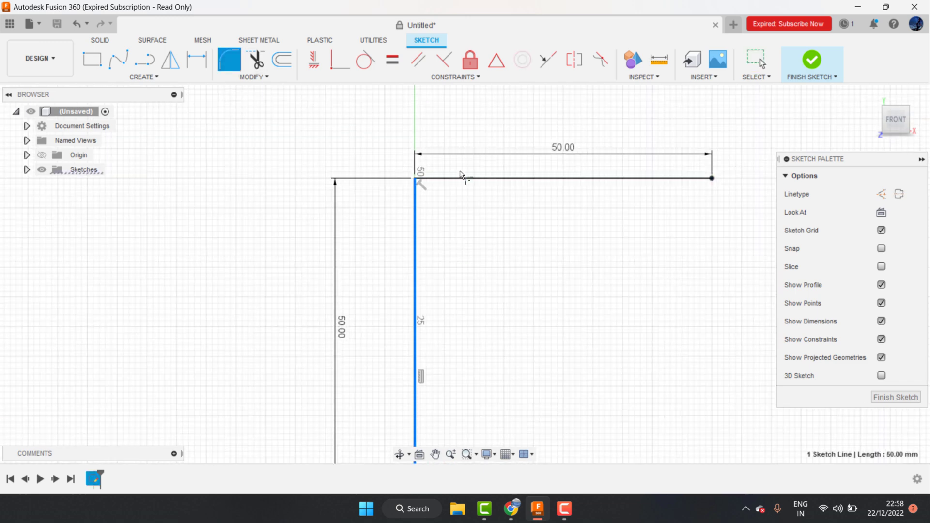
{"action": "left_click", "coordinate": [463, 179]}
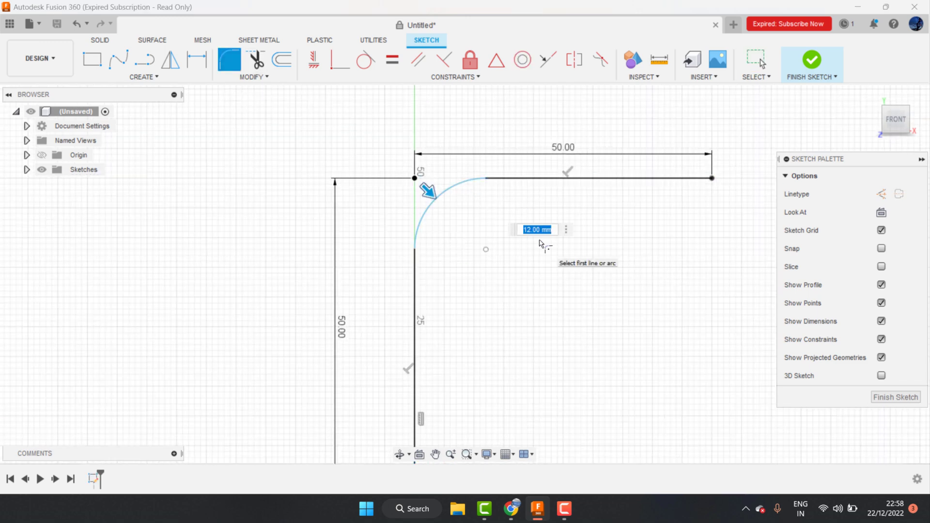
{"action": "type", "text": "1"}
{"action": "type", "text": "5"}
{"action": "scroll", "coordinate": [499, 252], "scroll_direction": "down", "scroll_amount": 1}
{"action": "scroll", "coordinate": [506, 287], "scroll_direction": "down", "scroll_amount": 1}
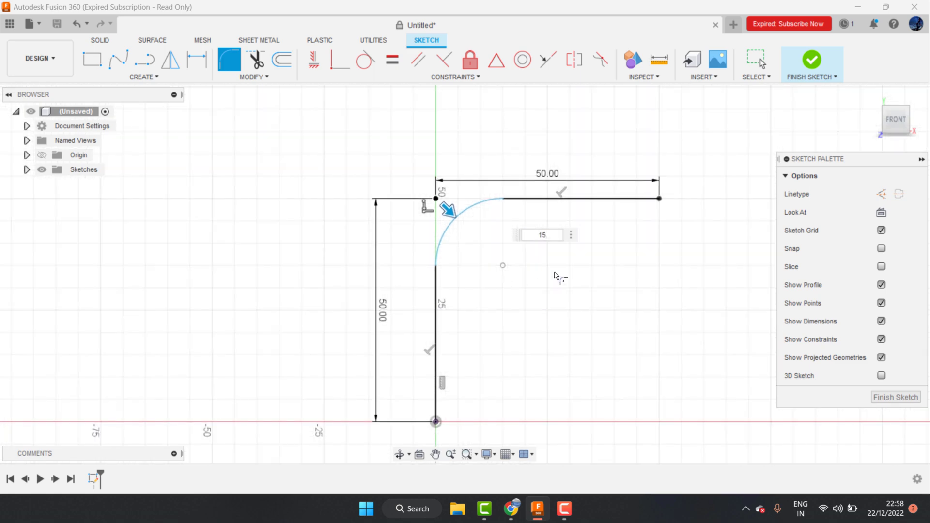
{"action": "scroll", "coordinate": [533, 278], "scroll_direction": "down", "scroll_amount": 1}
{"action": "scroll", "coordinate": [536, 270], "scroll_direction": "down", "scroll_amount": 1}
{"action": "scroll", "coordinate": [545, 254], "scroll_direction": "down", "scroll_amount": 1}
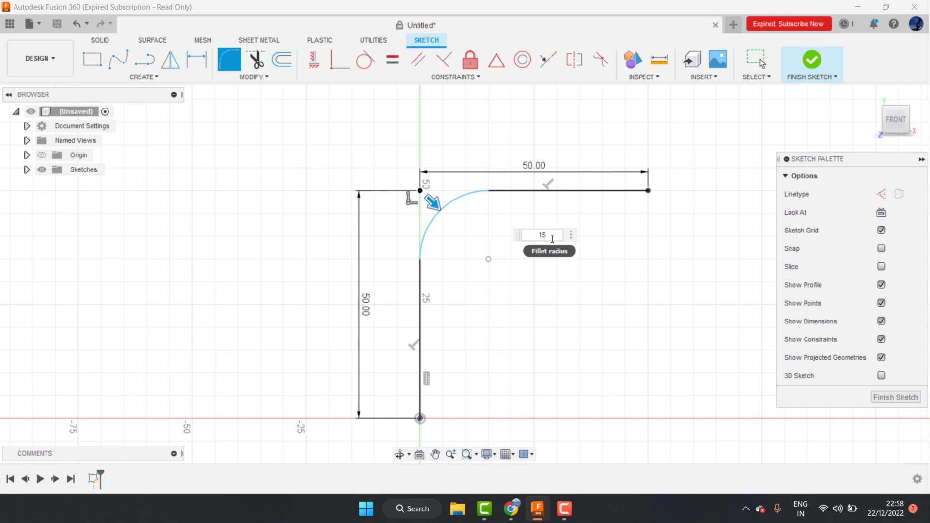
{"action": "type", "text": "20"}
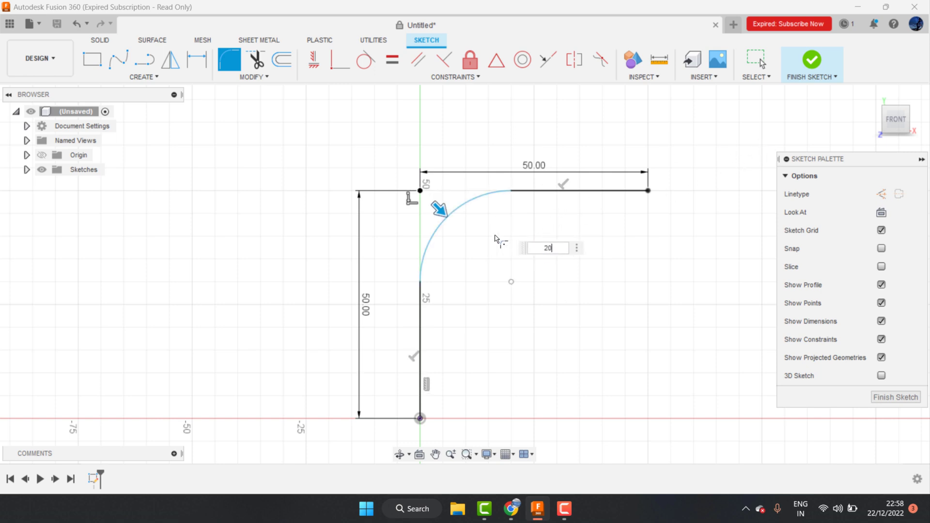
{"action": "key", "text": "Return"}
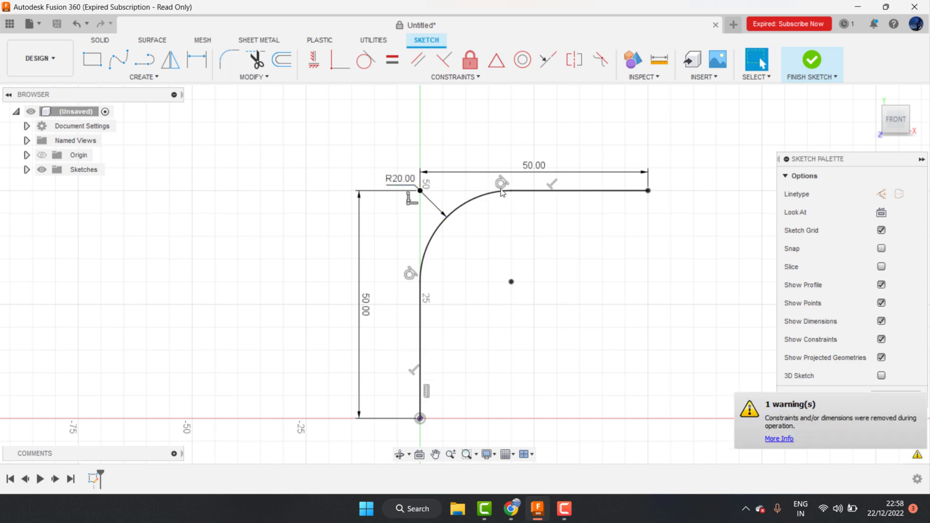
{"action": "left_click", "coordinate": [810, 61]}
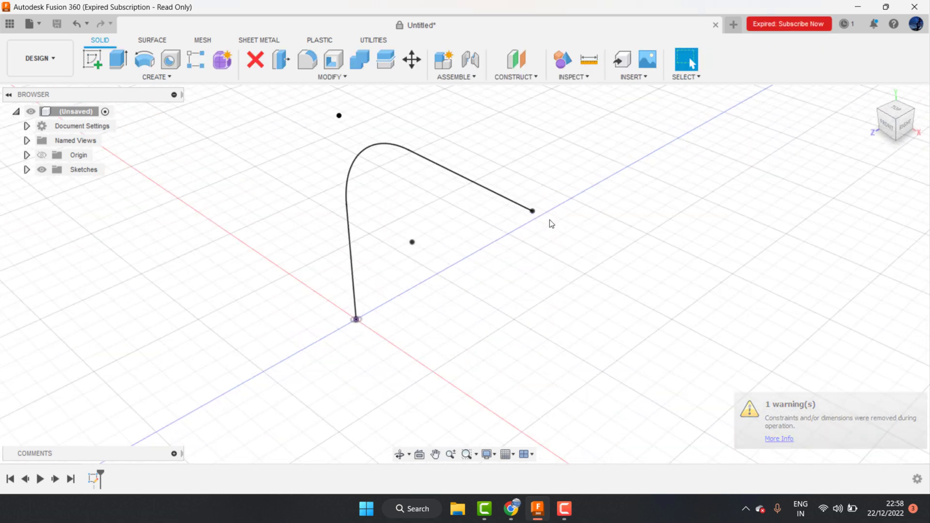
Step: Create Plane1 along the bent sketch curve and start a sketch on it
{"action": "left_click", "coordinate": [534, 78]}
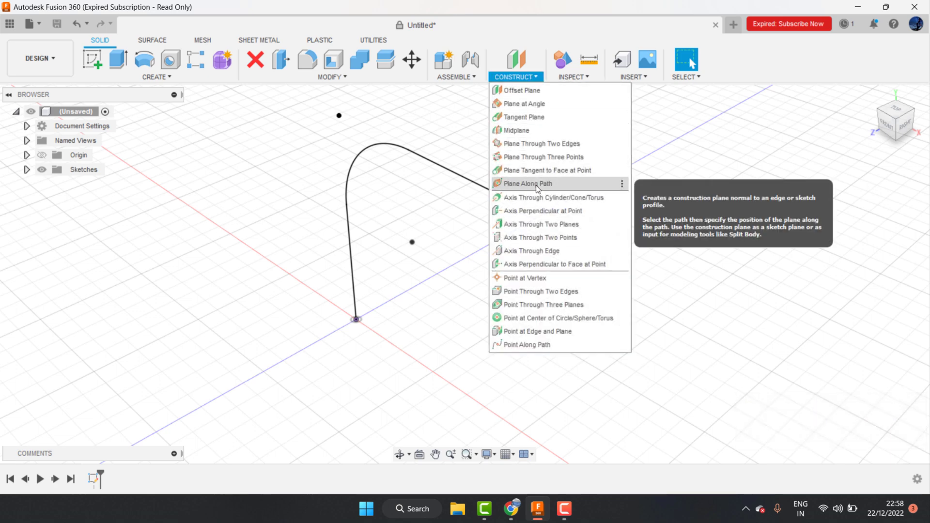
{"action": "left_click", "coordinate": [548, 185]}
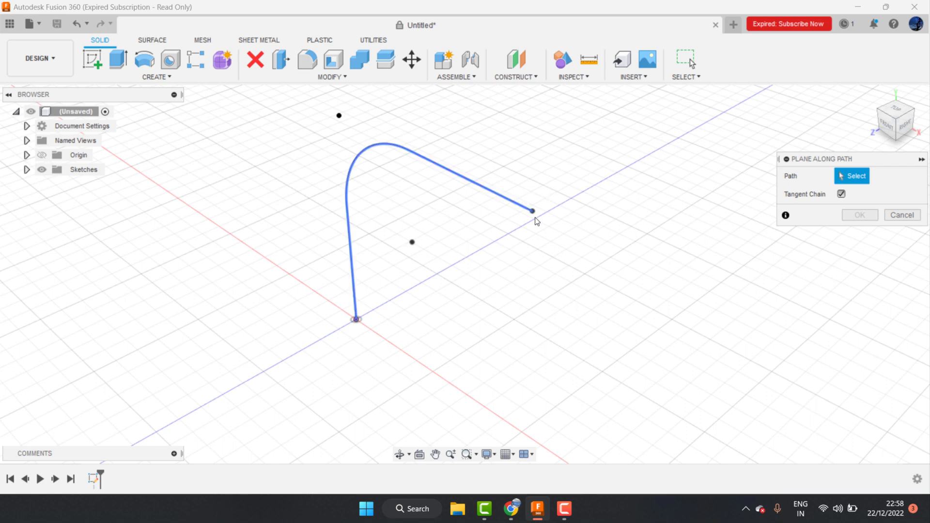
{"action": "left_click", "coordinate": [519, 208]}
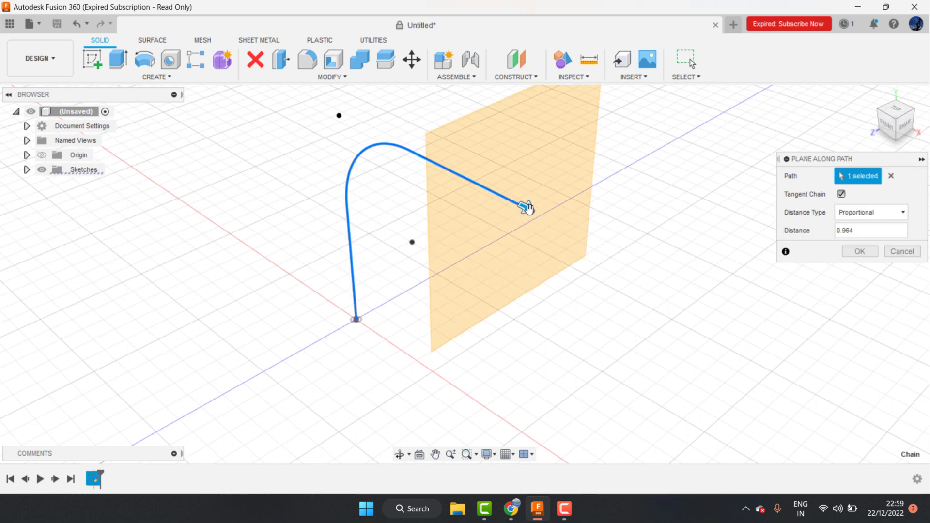
{"action": "left_click", "coordinate": [872, 255]}
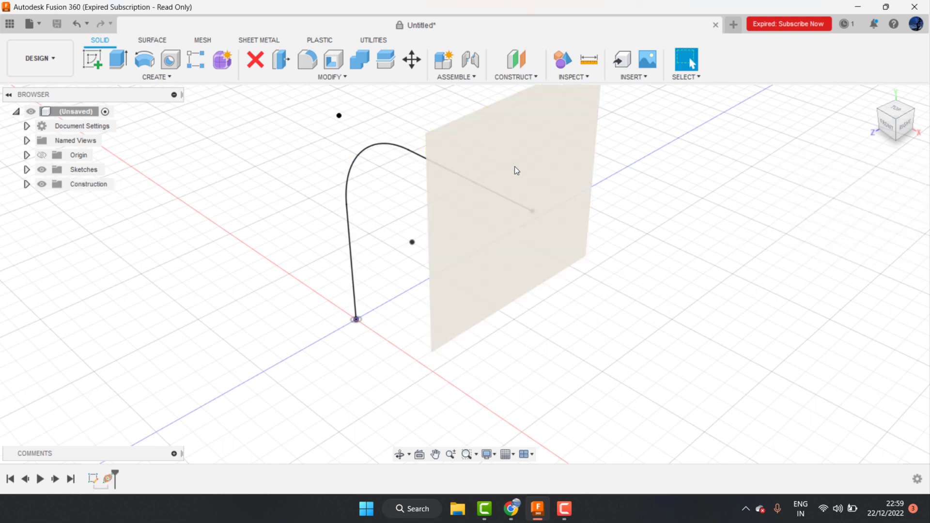
{"action": "left_click", "coordinate": [541, 149]}
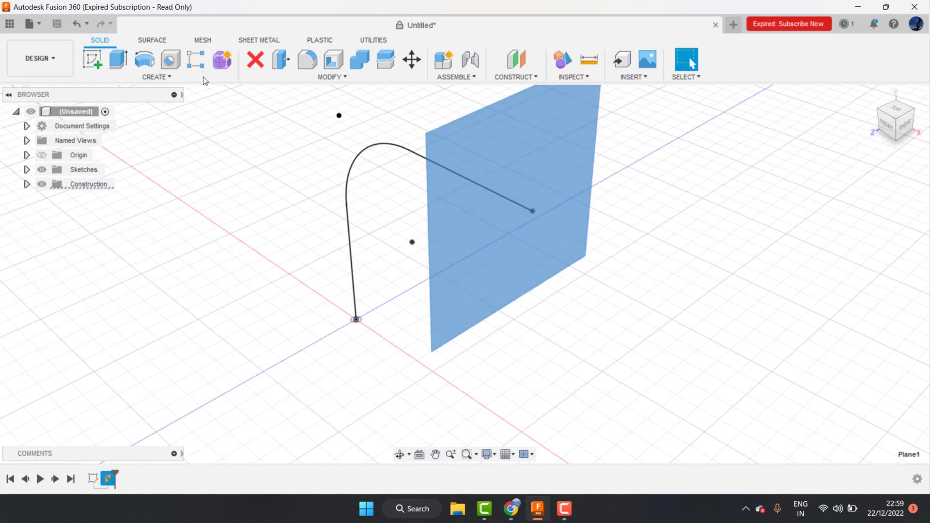
{"action": "left_click", "coordinate": [92, 59]}
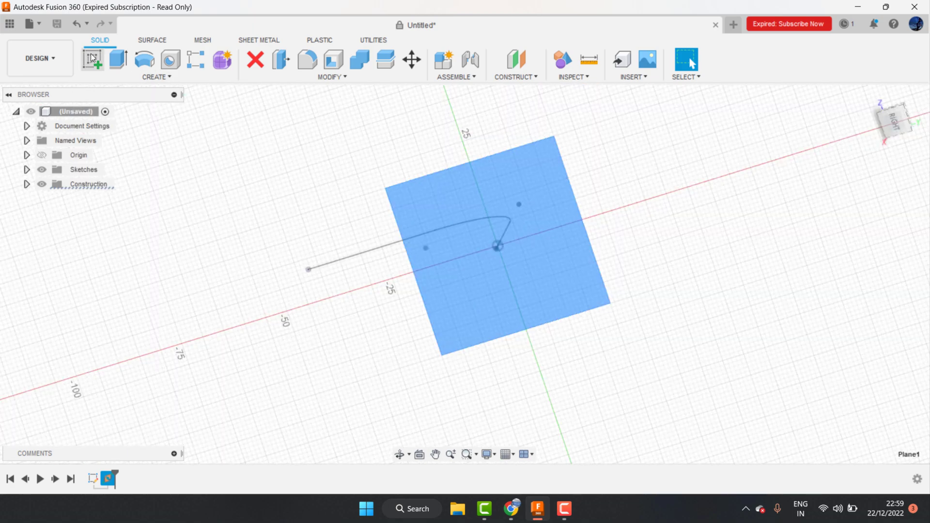
Step: Draw a 20 mm diameter circle centred at the path's end point
{"action": "left_click", "coordinate": [142, 77]}
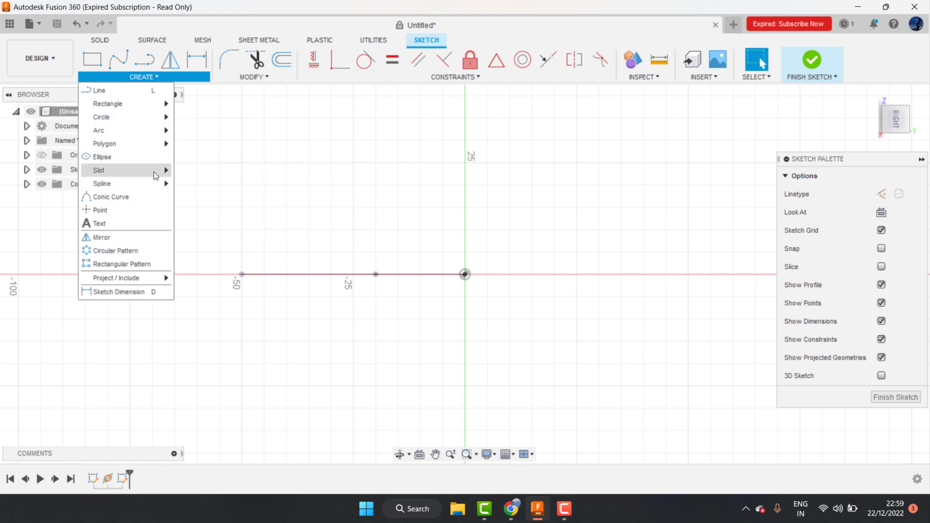
{"action": "mouse_move", "coordinate": [102, 117]}
{"action": "left_click", "coordinate": [217, 117]}
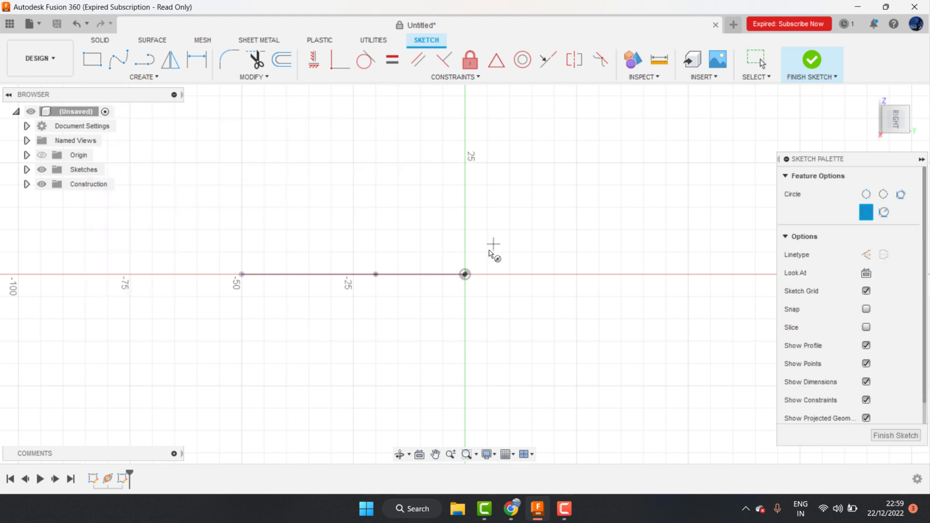
{"action": "left_click", "coordinate": [465, 274]}
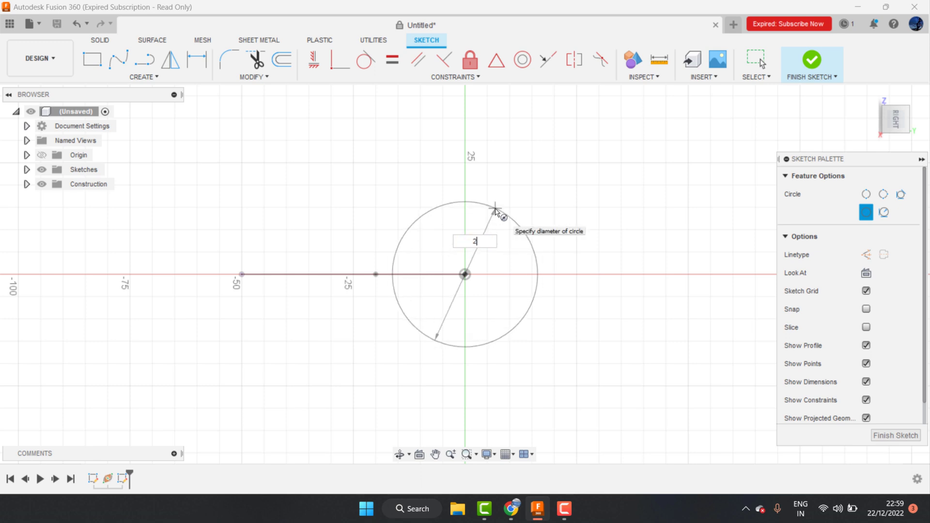
{"action": "type", "text": "20"}
{"action": "key", "text": "Return"}
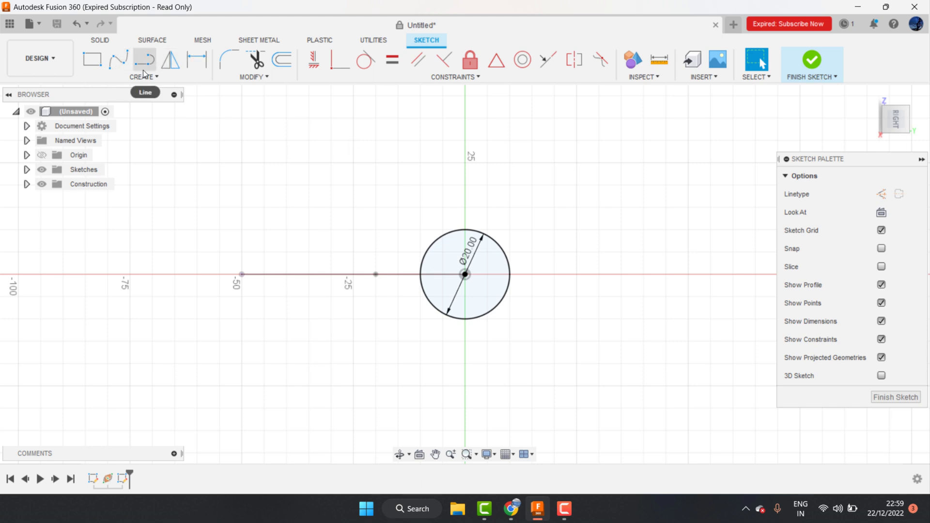
Step: Add a concentric 25 mm outer circle and finish the sketch
{"action": "left_click", "coordinate": [158, 78]}
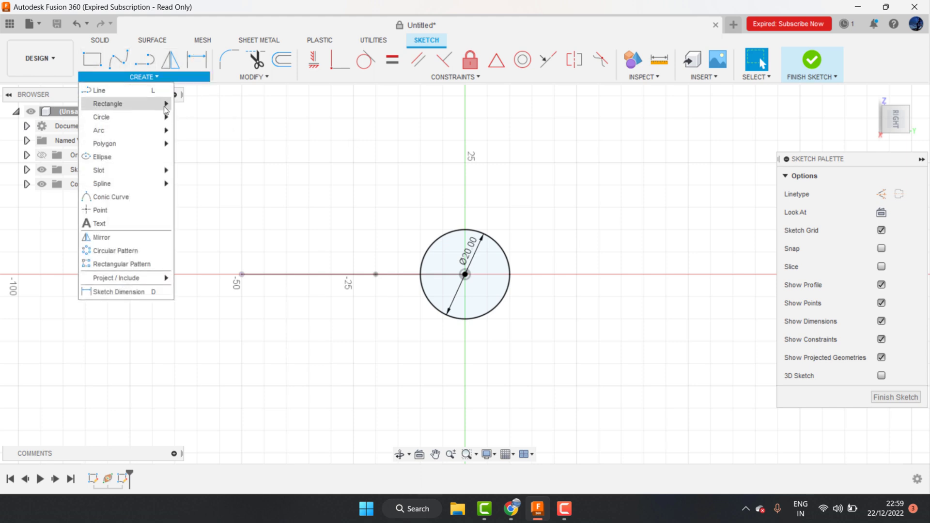
{"action": "mouse_move", "coordinate": [102, 117]}
{"action": "left_click", "coordinate": [214, 117]}
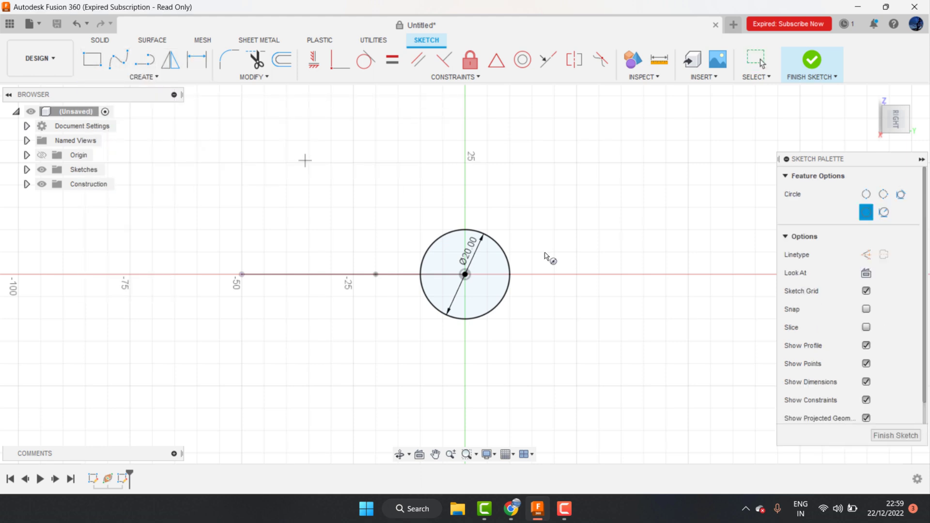
{"action": "left_click", "coordinate": [466, 265]}
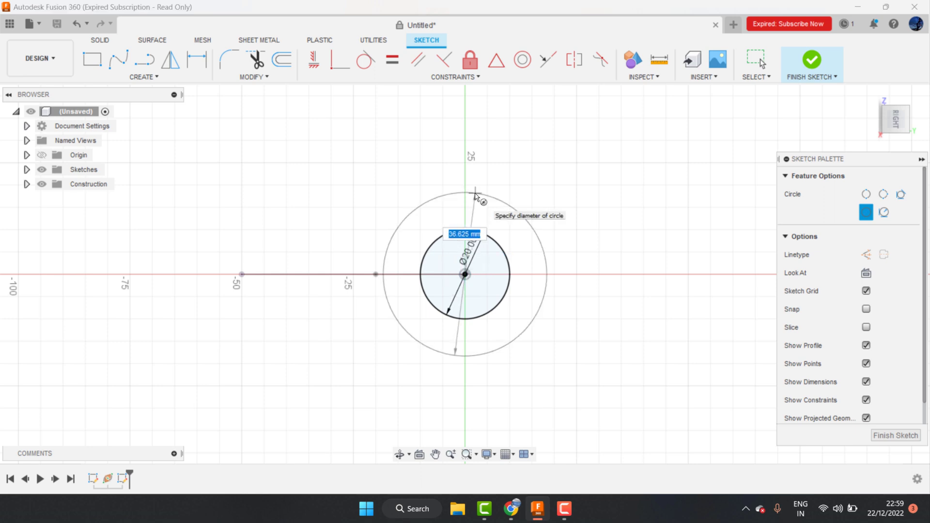
{"action": "type", "text": "3"}
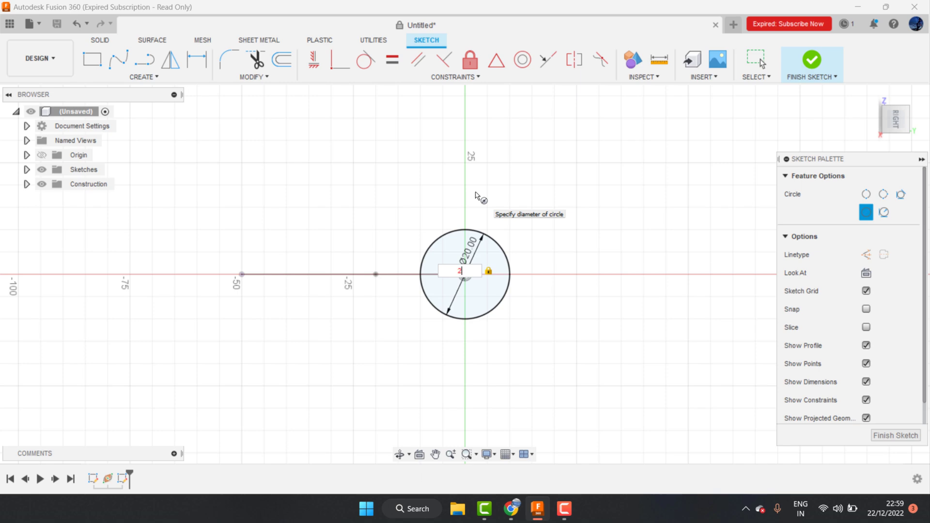
{"action": "type", "text": "5"}
{"action": "key", "text": "Return"}
{"action": "key", "text": "Escape"}
{"action": "scroll", "coordinate": [495, 256], "scroll_direction": "up", "scroll_amount": 1}
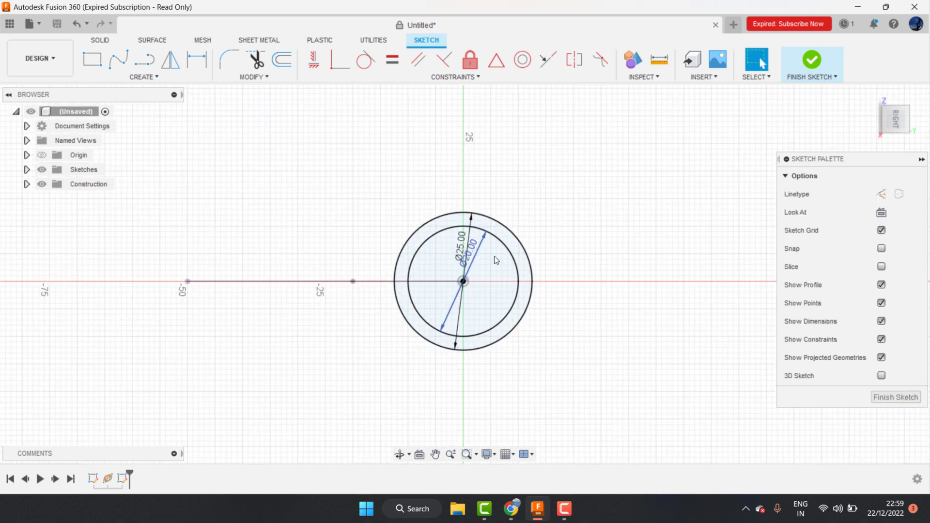
{"action": "scroll", "coordinate": [494, 256], "scroll_direction": "up", "scroll_amount": 2}
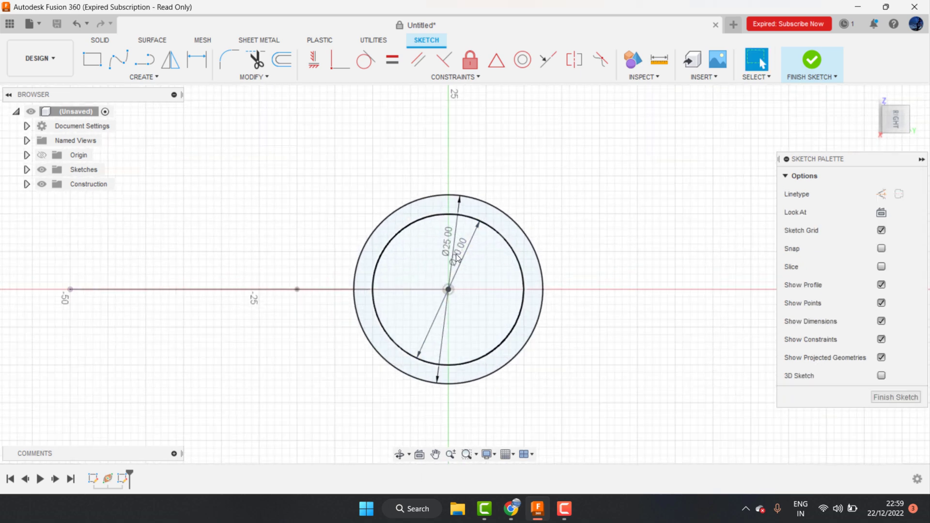
{"action": "left_click", "coordinate": [820, 59]}
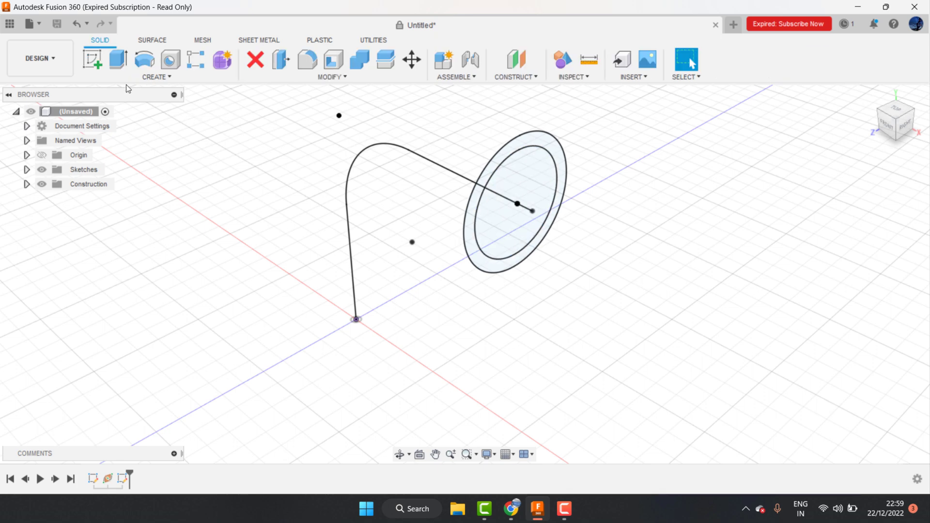
{"action": "left_click", "coordinate": [149, 77]}
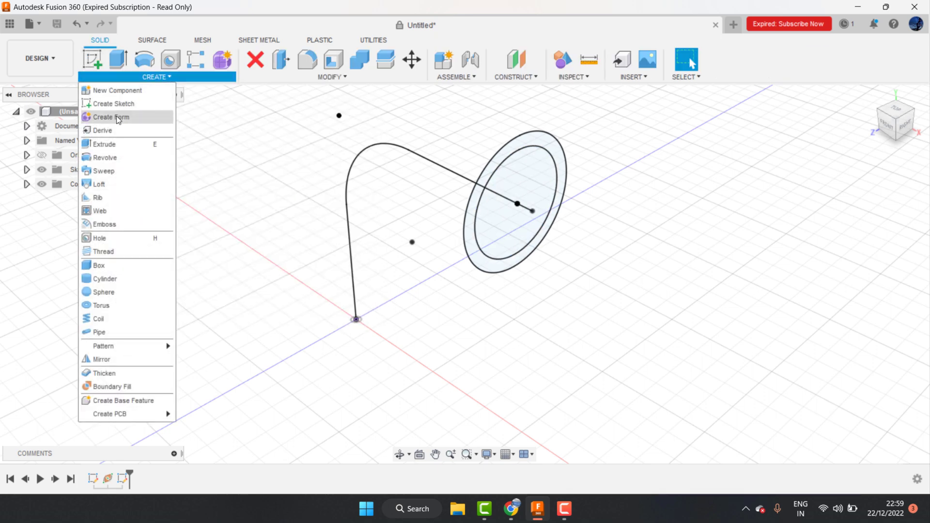
Step: Sweep the ring profile between the two circles along the filleted L path into a hollow pipe
{"action": "left_click", "coordinate": [104, 171]}
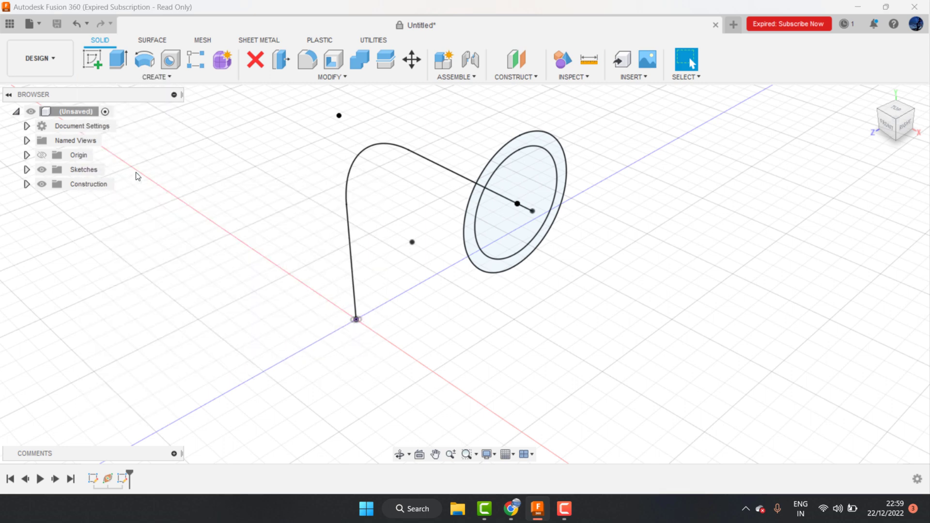
{"action": "left_click", "coordinate": [533, 147]}
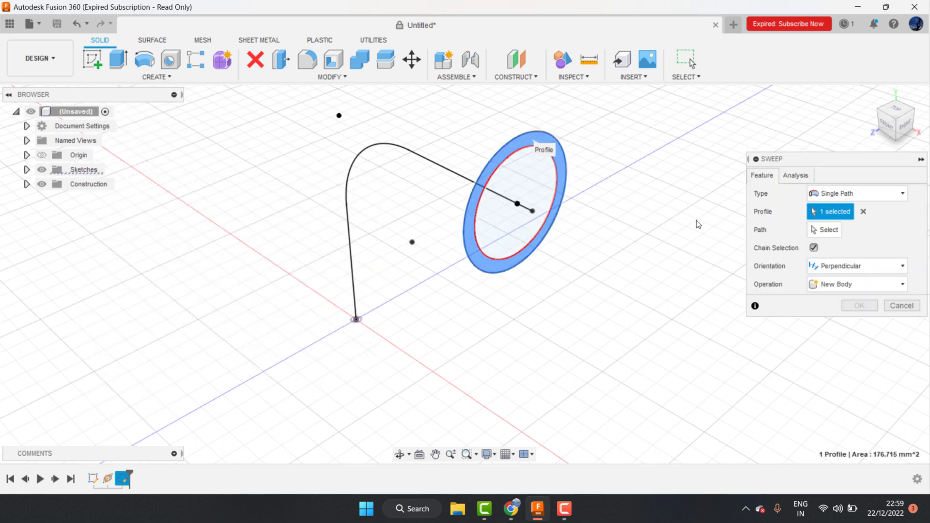
{"action": "left_click", "coordinate": [825, 231]}
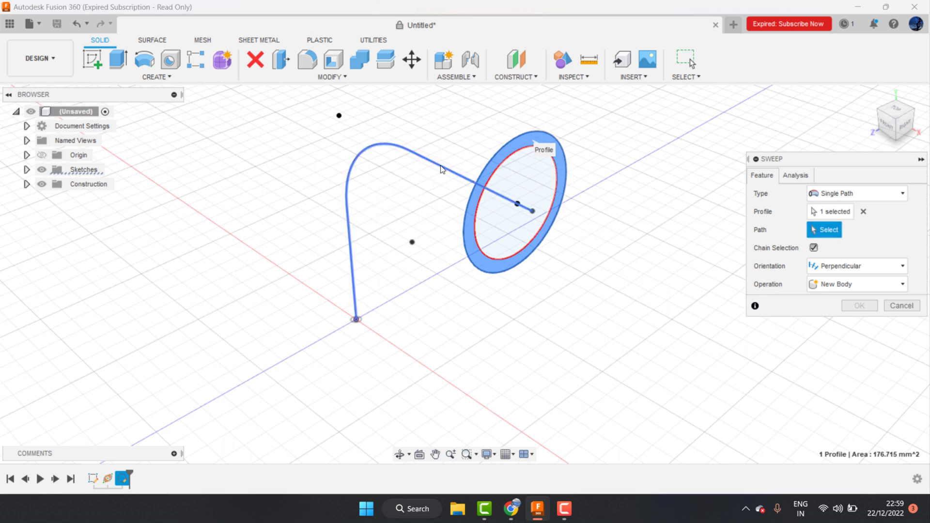
{"action": "left_click", "coordinate": [431, 176]}
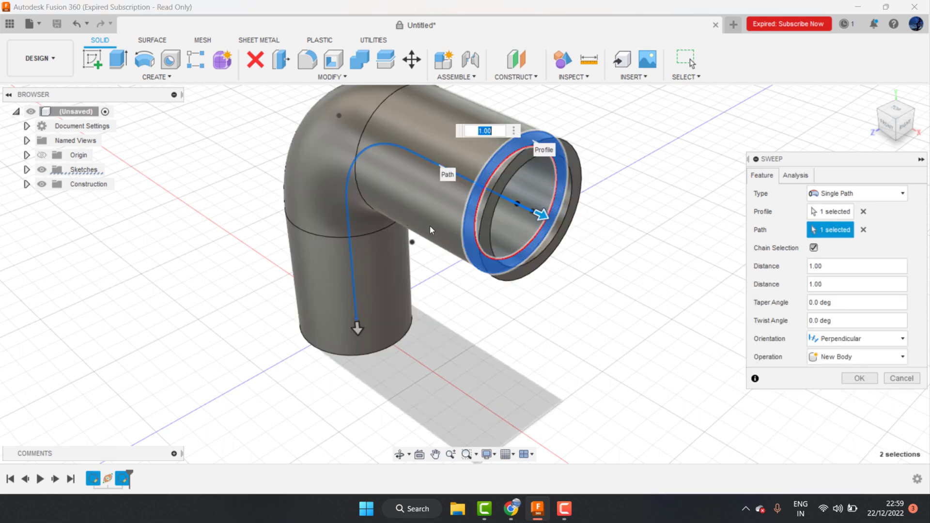
{"action": "left_click", "coordinate": [865, 380]}
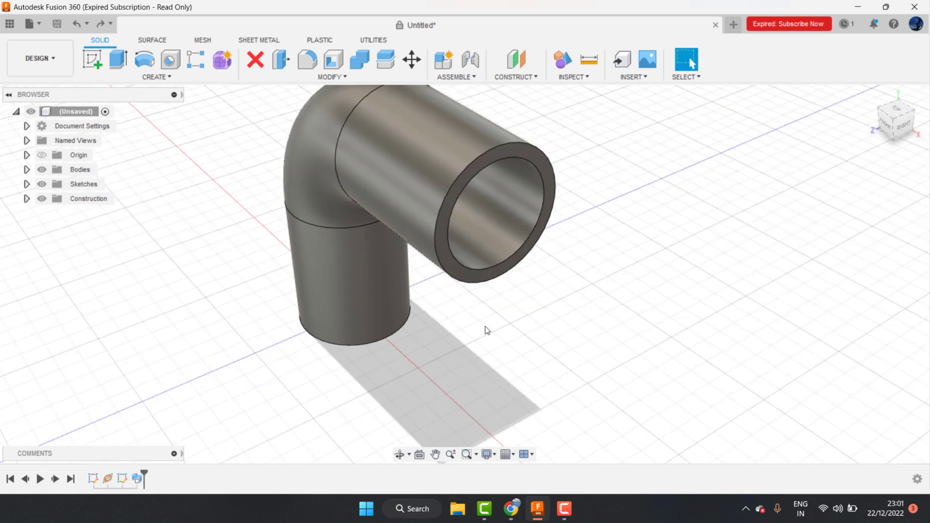
{"action": "scroll", "coordinate": [487, 330], "scroll_direction": "down", "scroll_amount": 1}
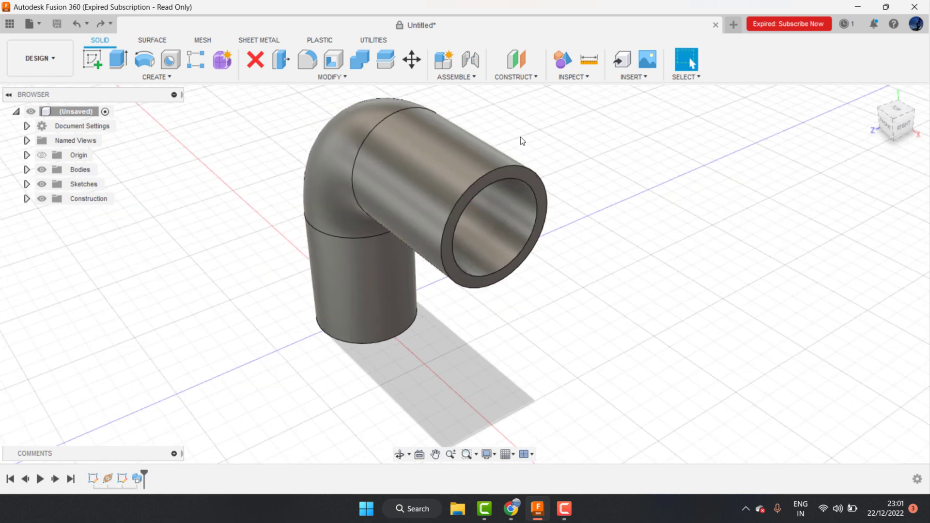
{"action": "scroll", "coordinate": [522, 140], "scroll_direction": "up", "scroll_amount": 2}
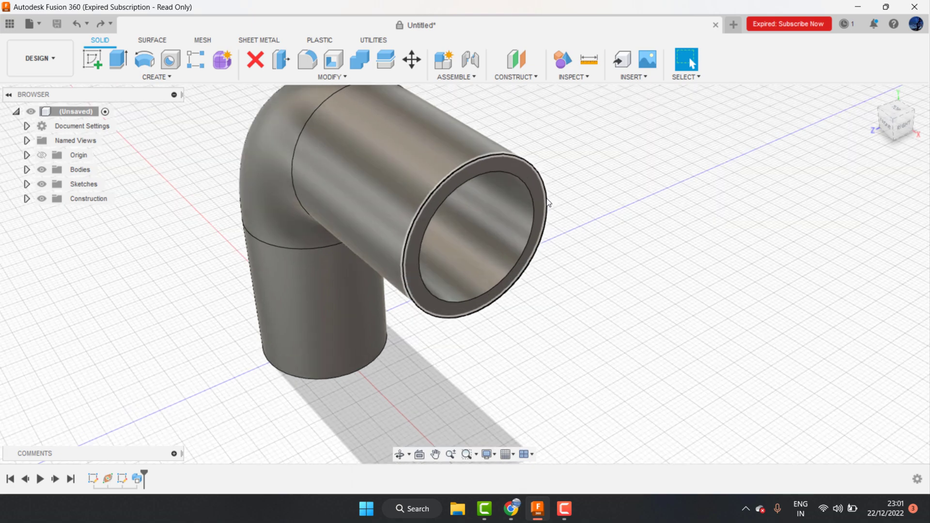
Step: Start a sketch on the pipe's open end face with a 50 mm circle centred on the pipe
{"action": "left_click", "coordinate": [502, 163]}
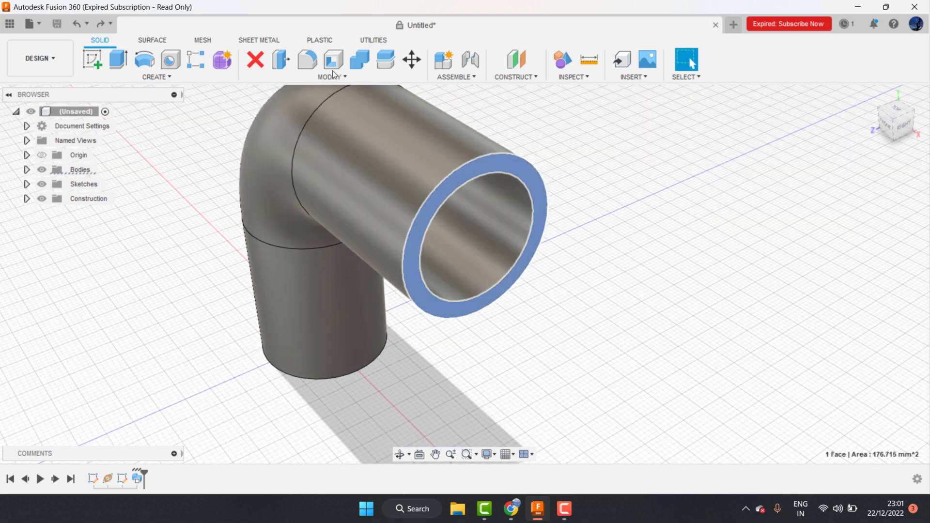
{"action": "left_click", "coordinate": [90, 66]}
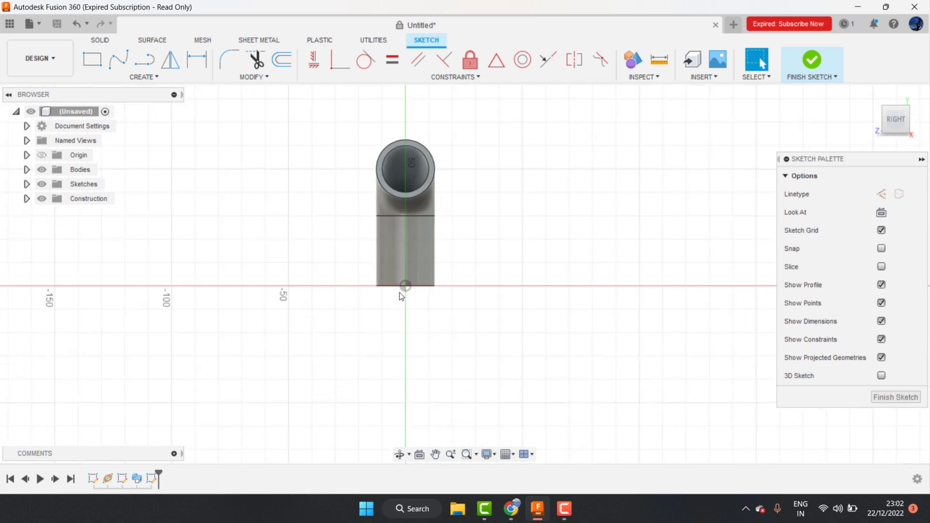
{"action": "scroll", "coordinate": [436, 188], "scroll_direction": "up", "scroll_amount": 3}
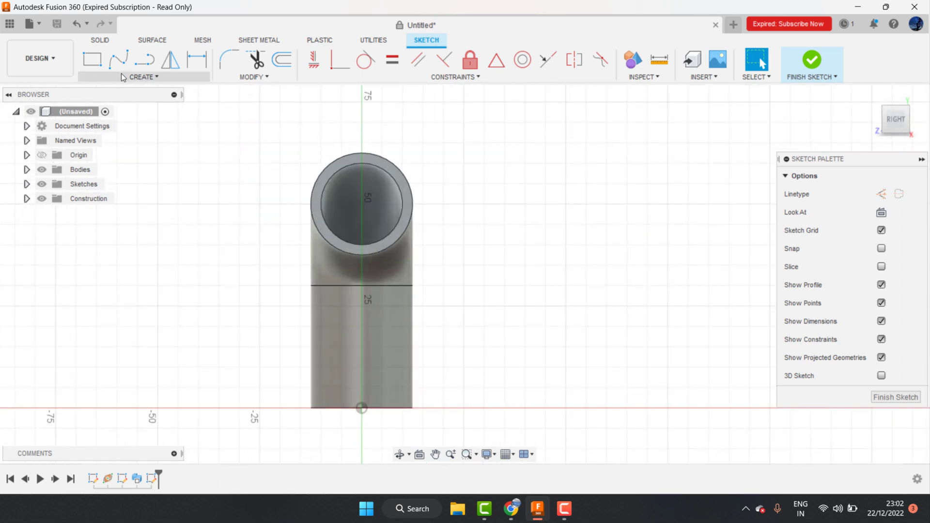
{"action": "key", "text": "c"}
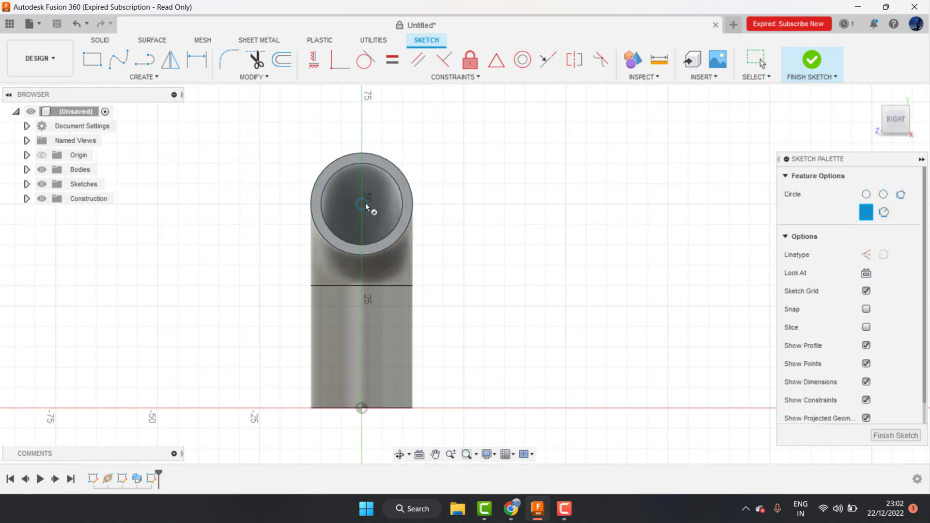
{"action": "left_click", "coordinate": [362, 204]}
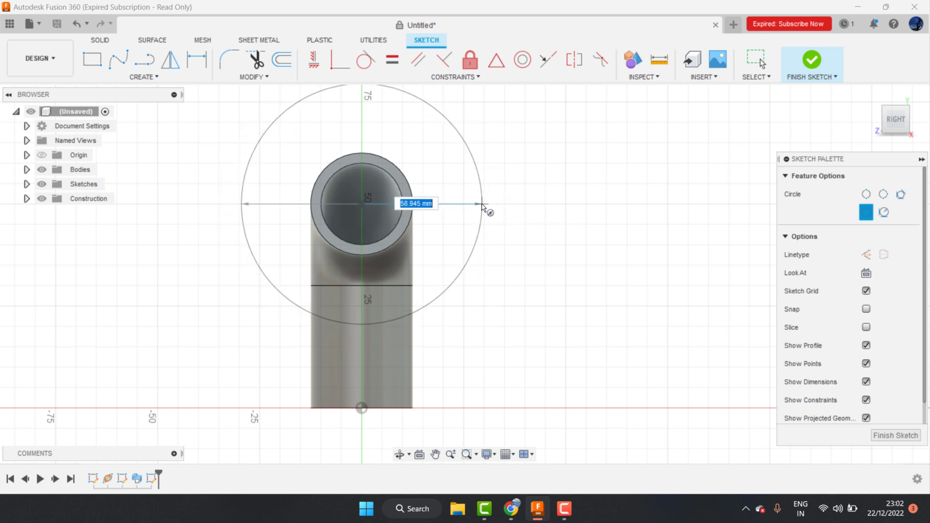
{"action": "type", "text": "5"}
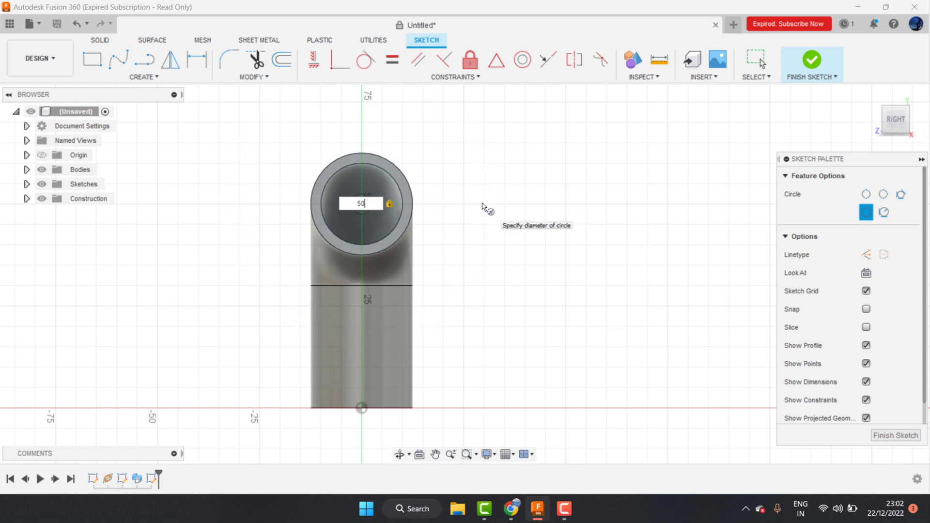
{"action": "type", "text": "0"}
{"action": "key", "text": "Return"}
Step: Draw a second, smaller circle centred on the pipe axis
{"action": "scroll", "coordinate": [361, 202], "scroll_direction": "up", "scroll_amount": 2}
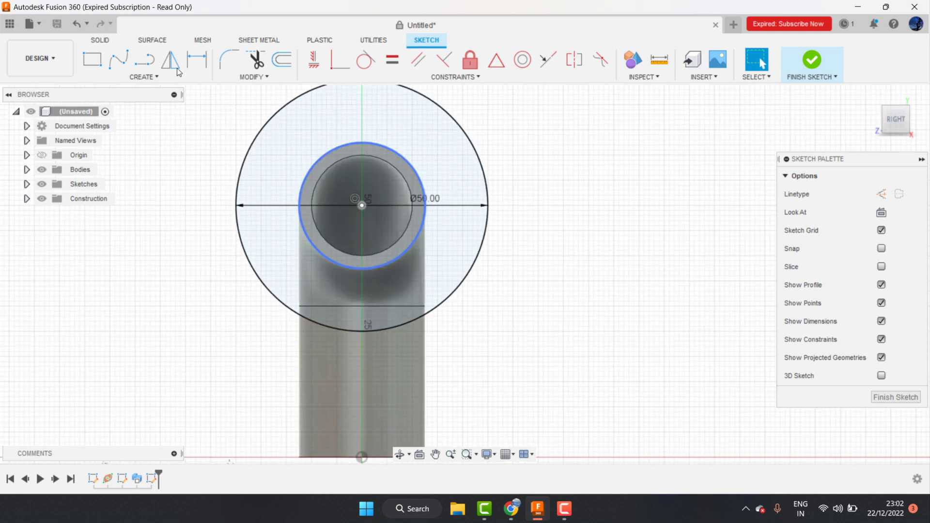
{"action": "key", "text": "d"}
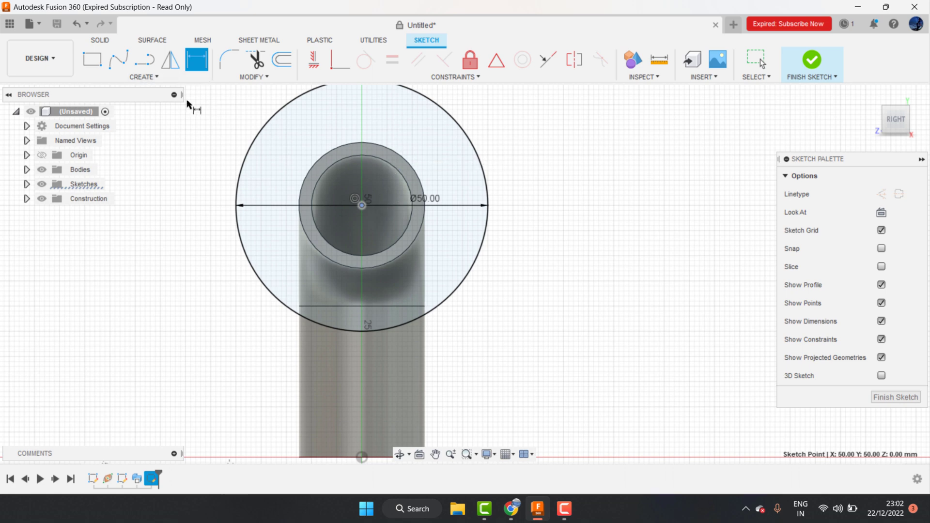
{"action": "key", "text": "c"}
{"action": "left_click", "coordinate": [362, 208]}
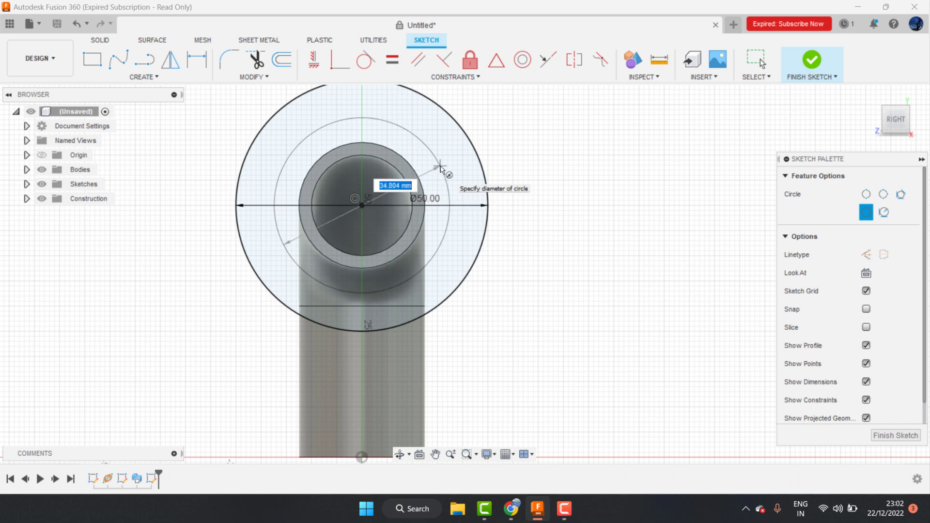
{"action": "type", "text": "4"}
{"action": "key", "text": "Escape"}
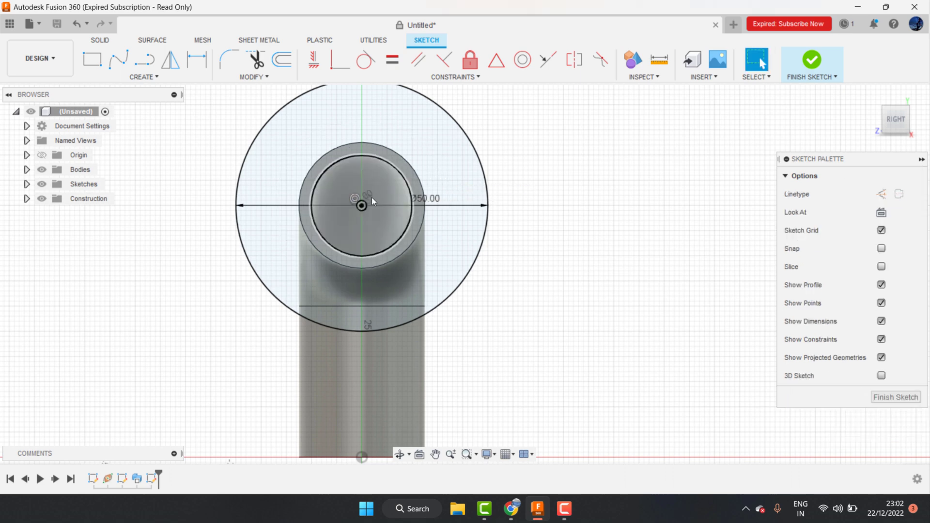
{"action": "scroll", "coordinate": [419, 272], "scroll_direction": "down", "scroll_amount": 2}
{"action": "scroll", "coordinate": [417, 153], "scroll_direction": "up", "scroll_amount": 2}
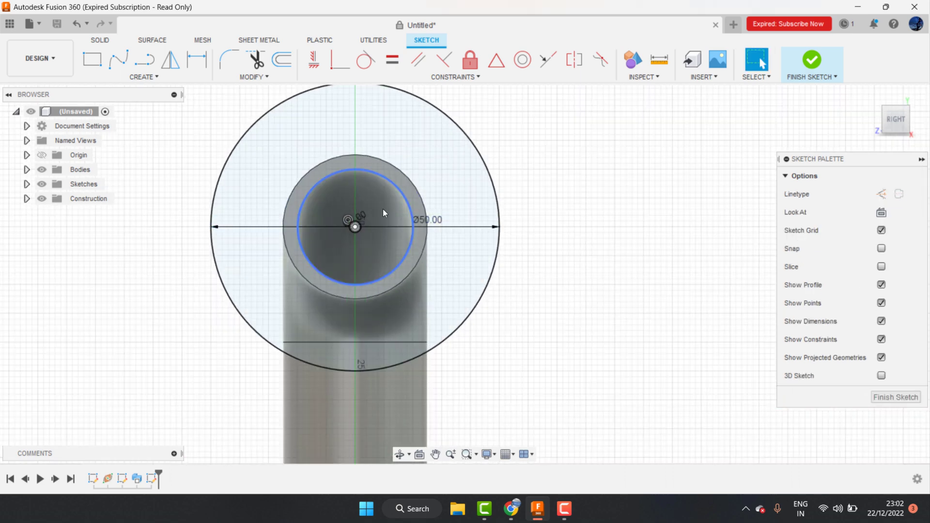
{"action": "scroll", "coordinate": [356, 170], "scroll_direction": "down", "scroll_amount": 1}
{"action": "scroll", "coordinate": [327, 103], "scroll_direction": "up", "scroll_amount": 1}
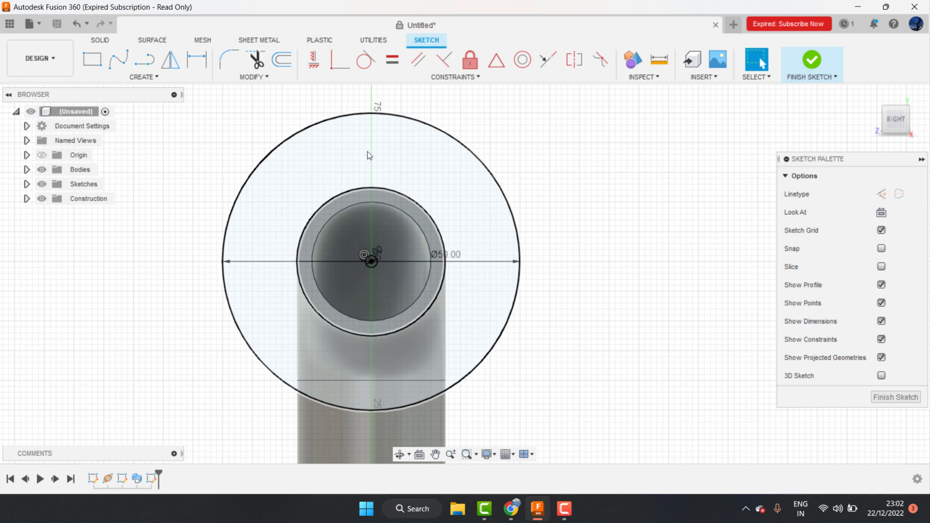
Step: Draw a small bolt-hole circle above the pipe's bore
{"action": "key", "text": "c"}
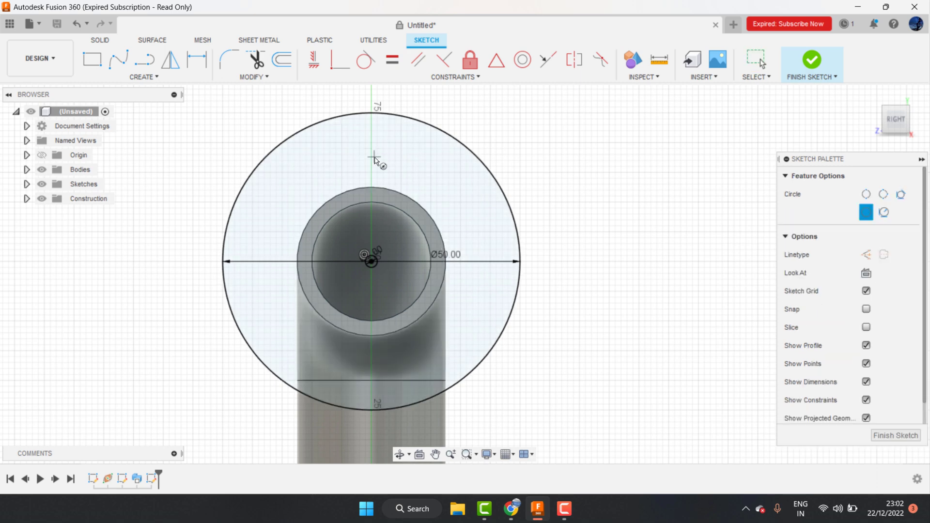
{"action": "left_click", "coordinate": [371, 155]}
{"action": "left_click", "coordinate": [383, 165]}
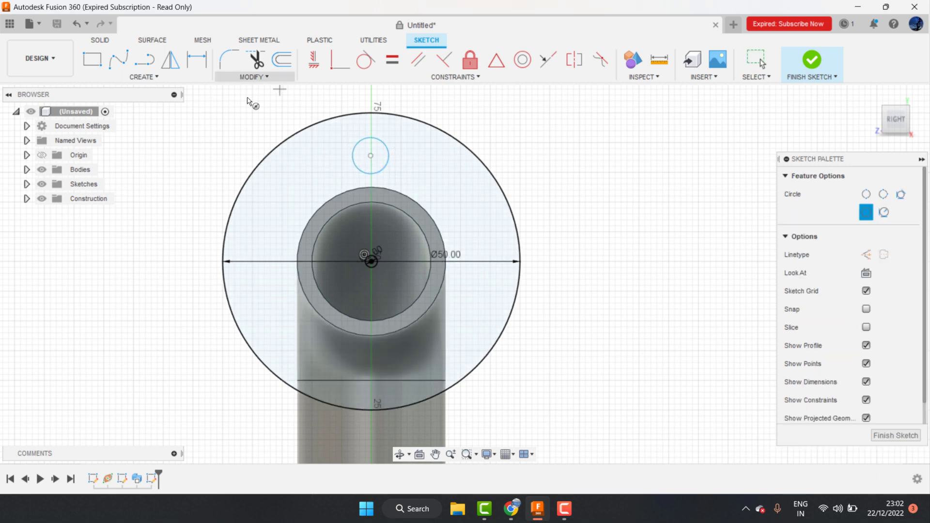
{"action": "key", "text": "d"}
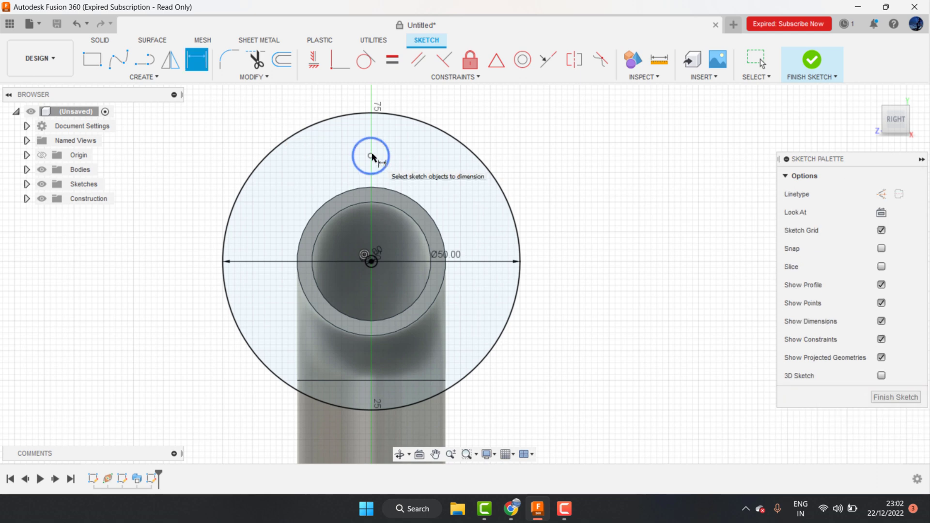
{"action": "left_click", "coordinate": [370, 155]}
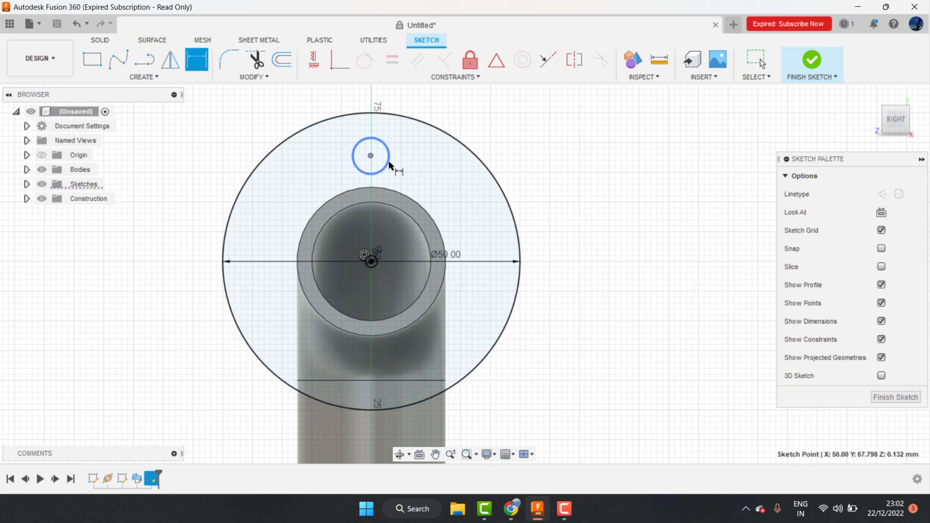
{"action": "key", "text": "Escape"}
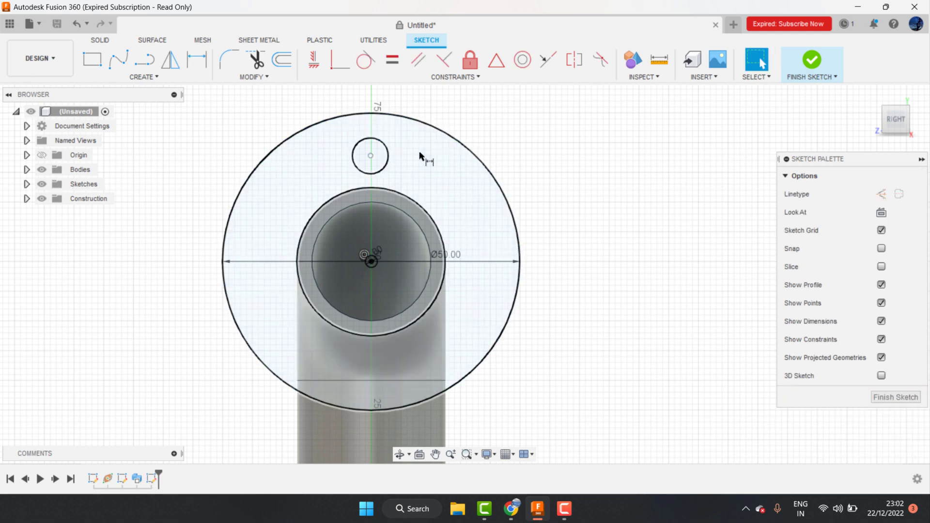
Step: Dimension the bolt-hole circle's diameter to 7 mm
{"action": "key", "text": "d"}
{"action": "left_click", "coordinate": [388, 161]}
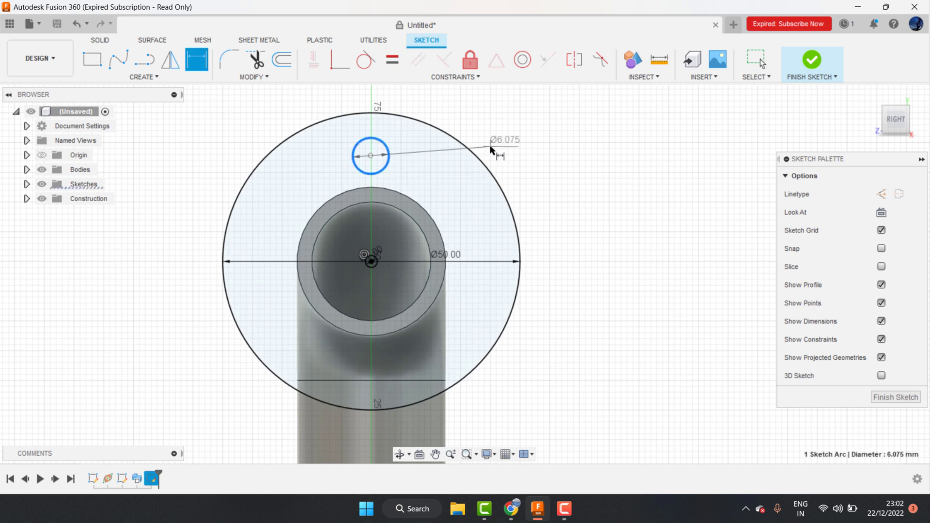
{"action": "left_click", "coordinate": [490, 150]}
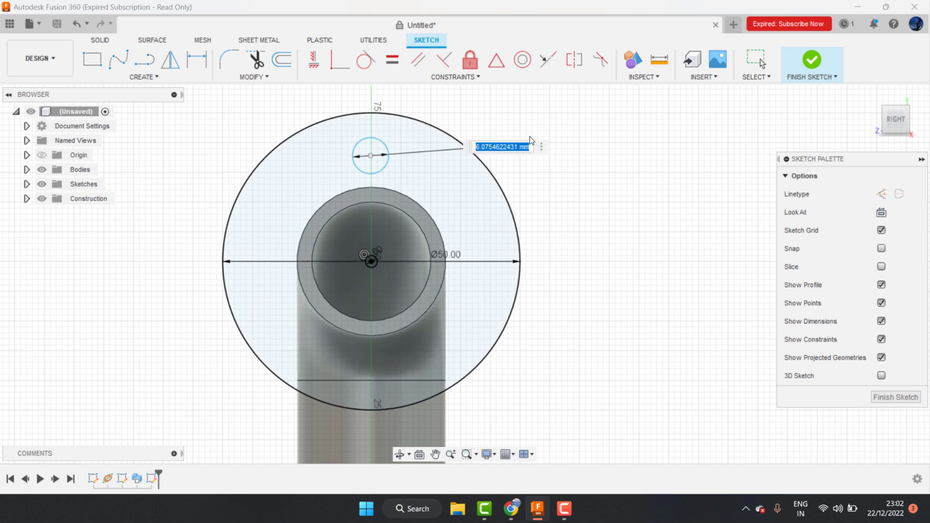
{"action": "type", "text": "1"}
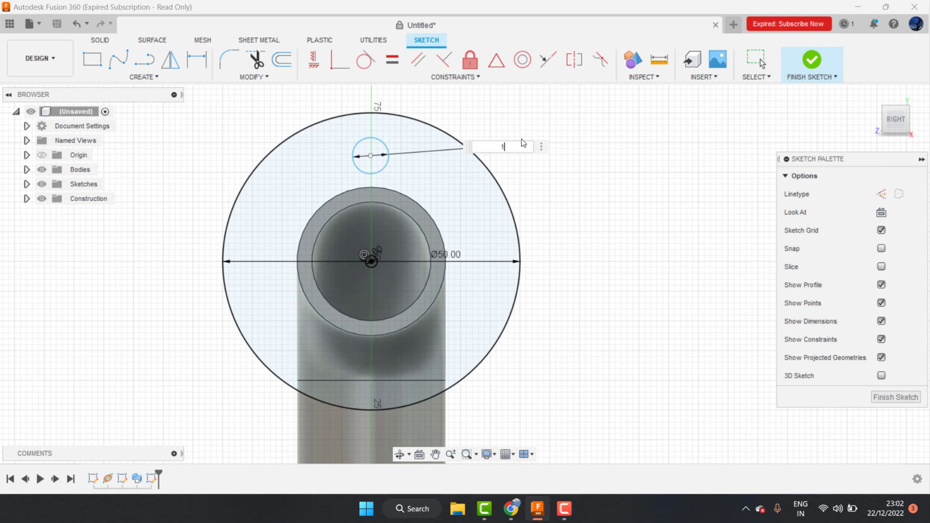
{"action": "type", "text": "0"}
{"action": "key", "text": "Return"}
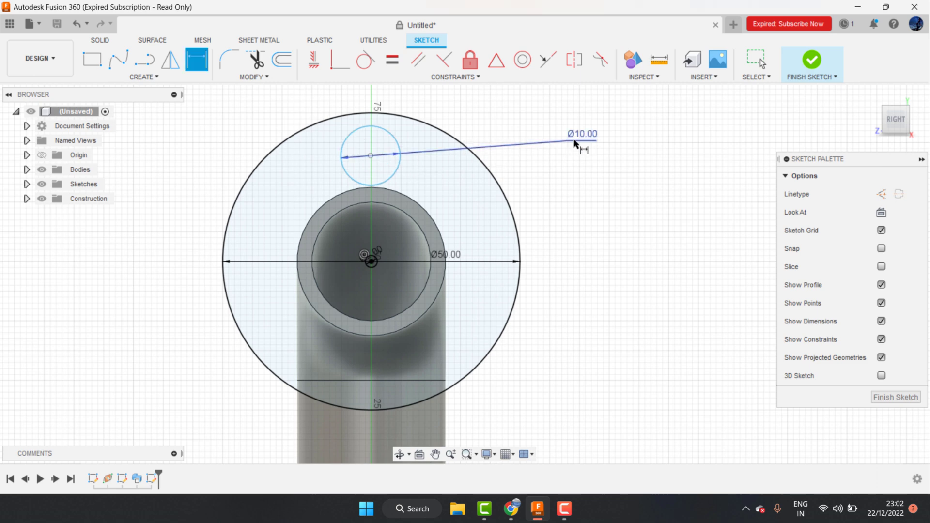
{"action": "double_click", "coordinate": [576, 138]}
{"action": "type", "text": "5"}
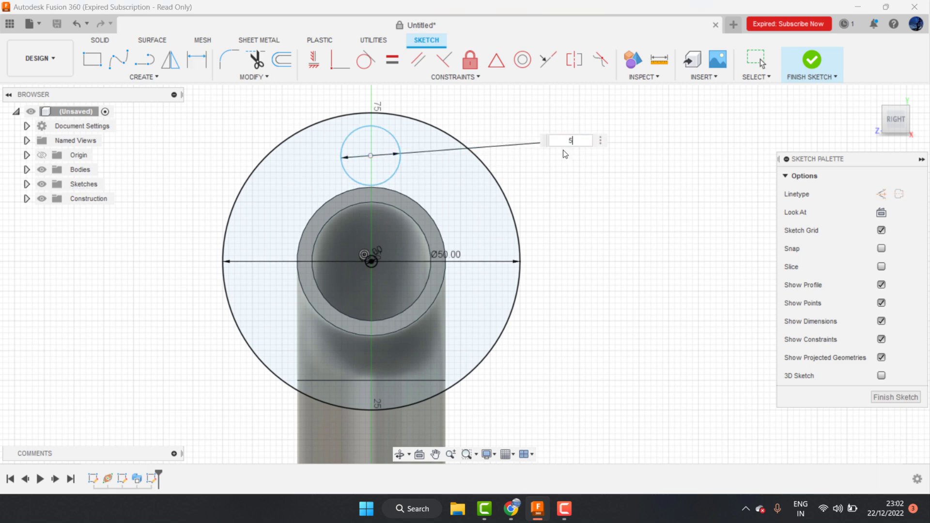
{"action": "key", "text": "Return"}
{"action": "double_click", "coordinate": [491, 150]}
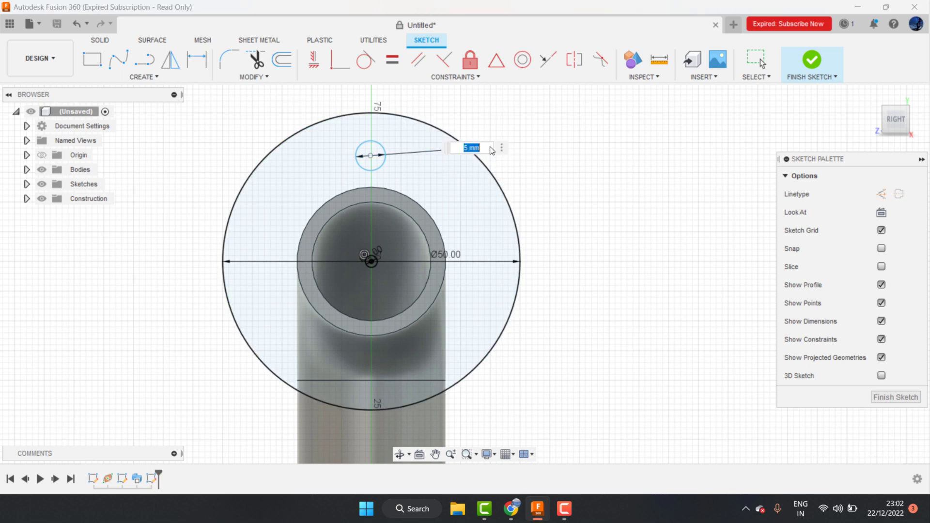
{"action": "type", "text": "7"}
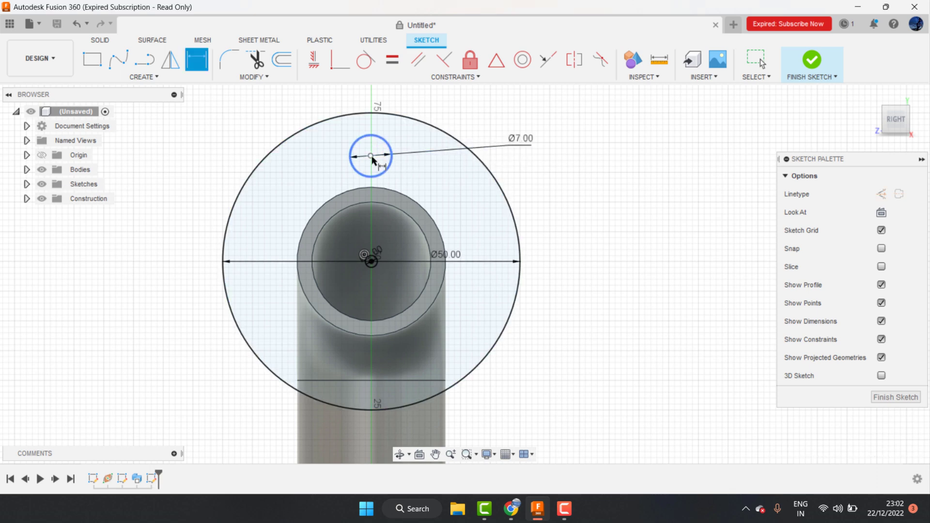
Step: Set the vertical distance from the hole centre to the pipe centre to 18 mm
{"action": "left_click", "coordinate": [371, 156]}
{"action": "left_click", "coordinate": [371, 261]}
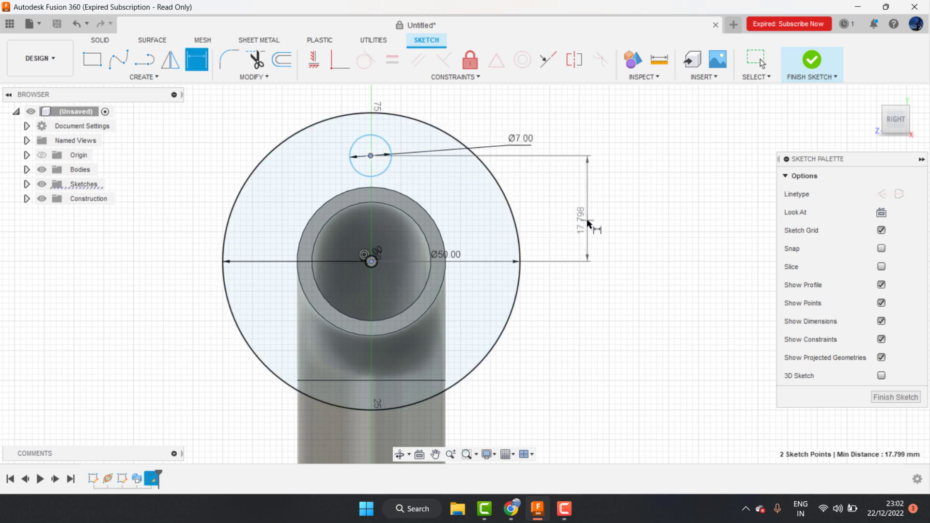
{"action": "left_click", "coordinate": [592, 219]}
{"action": "type", "text": "17"}
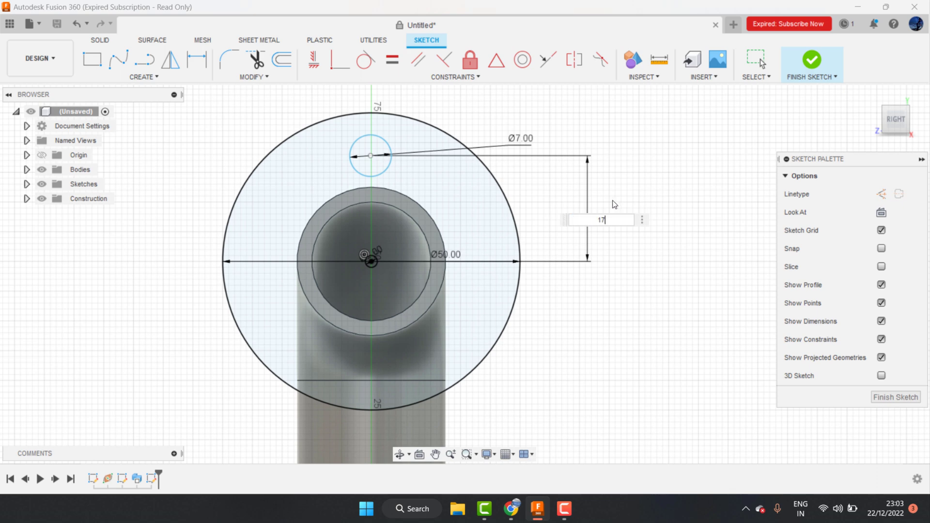
{"action": "key", "text": "Return"}
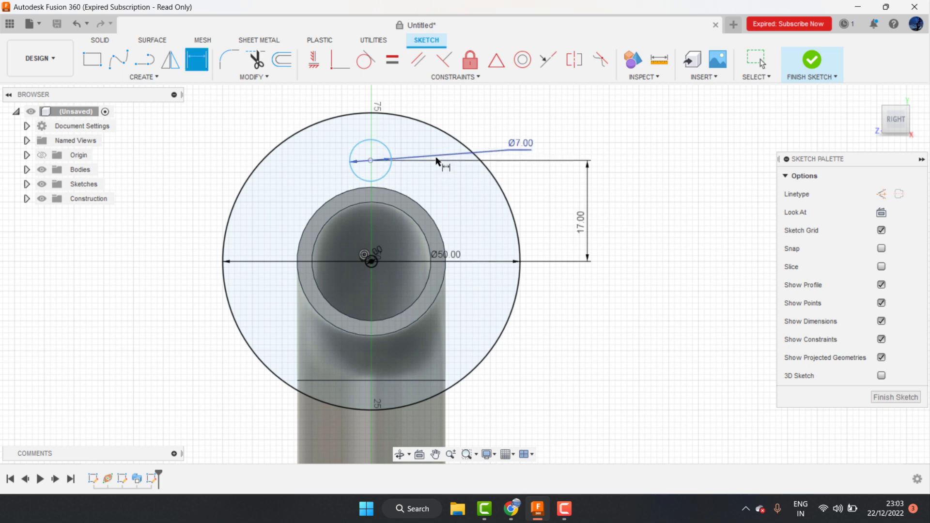
{"action": "double_click", "coordinate": [581, 223]}
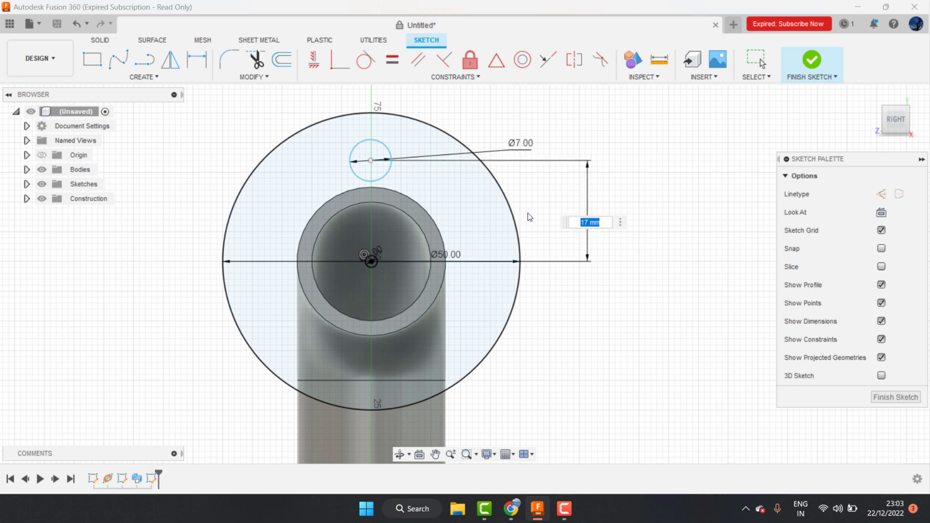
{"action": "type", "text": "18"}
{"action": "key", "text": "Return"}
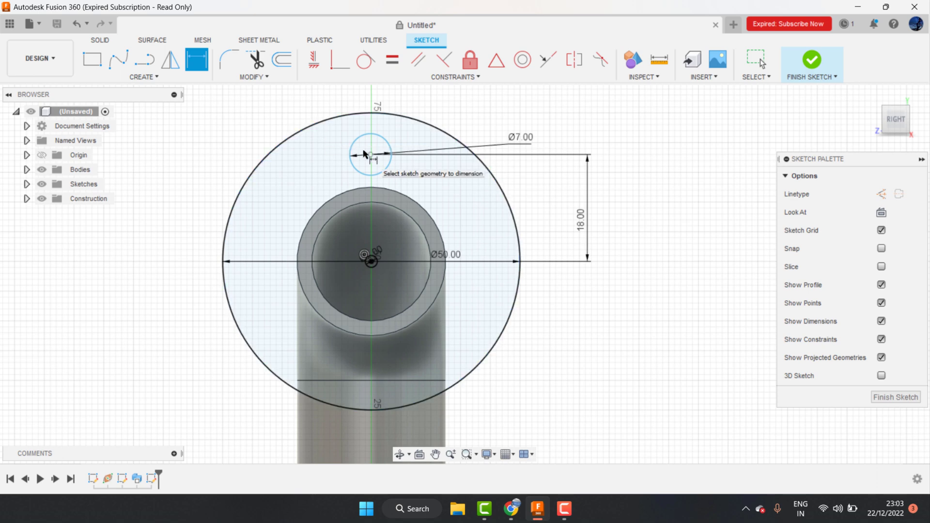
{"action": "key", "text": "Escape"}
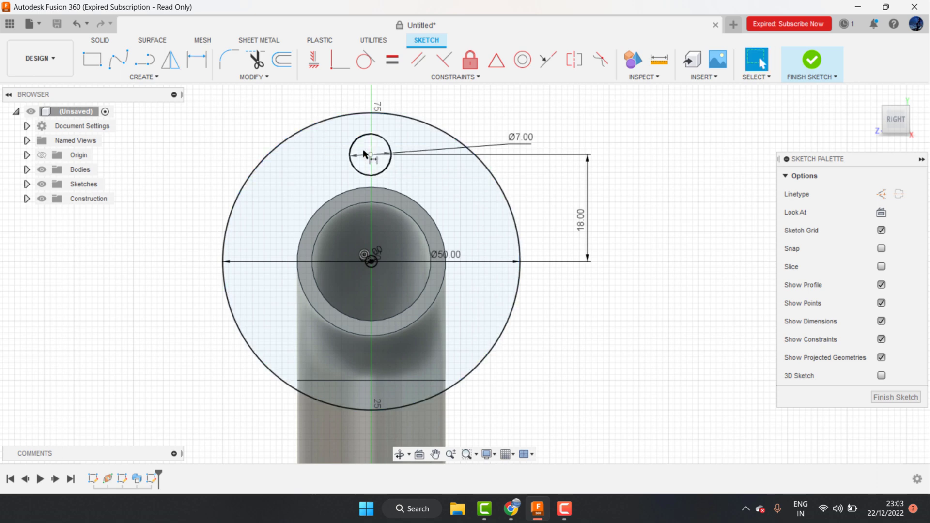
{"action": "left_click", "coordinate": [264, 77]}
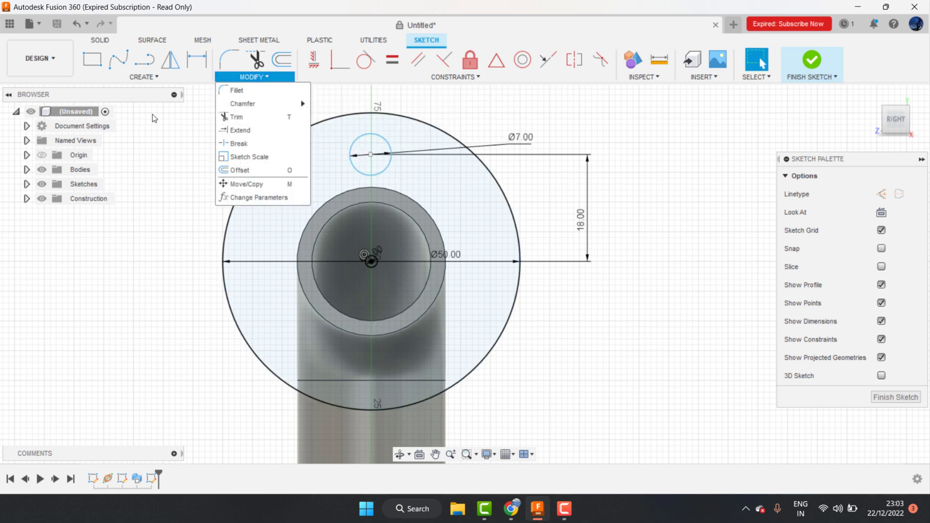
{"action": "left_click", "coordinate": [154, 78]}
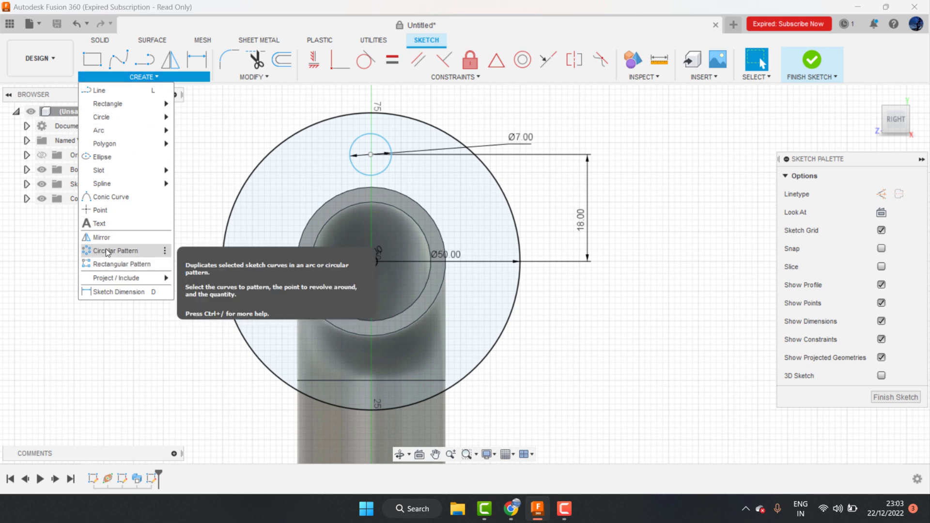
Step: Circular-pattern the 7 mm hole four times around the pipe centre and finish the sketch
{"action": "left_click", "coordinate": [97, 254]}
{"action": "left_click", "coordinate": [382, 174]}
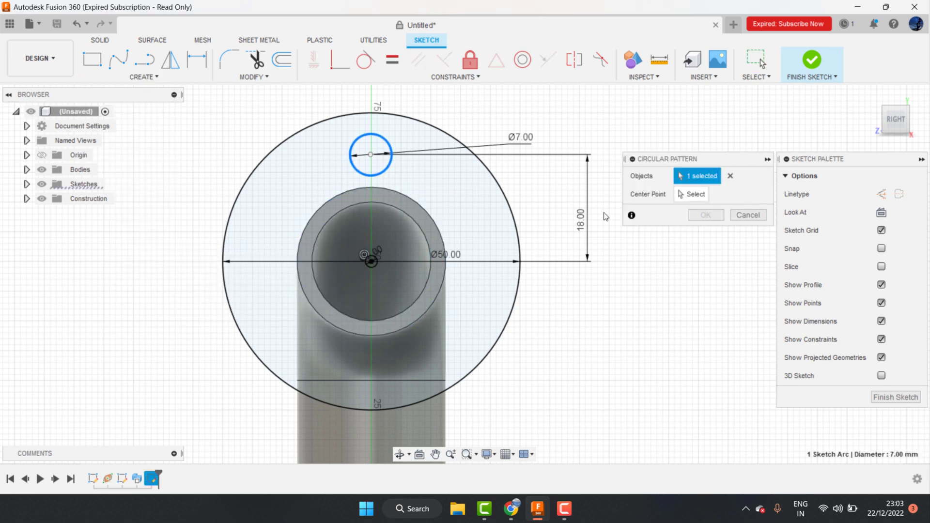
{"action": "left_click", "coordinate": [372, 262]}
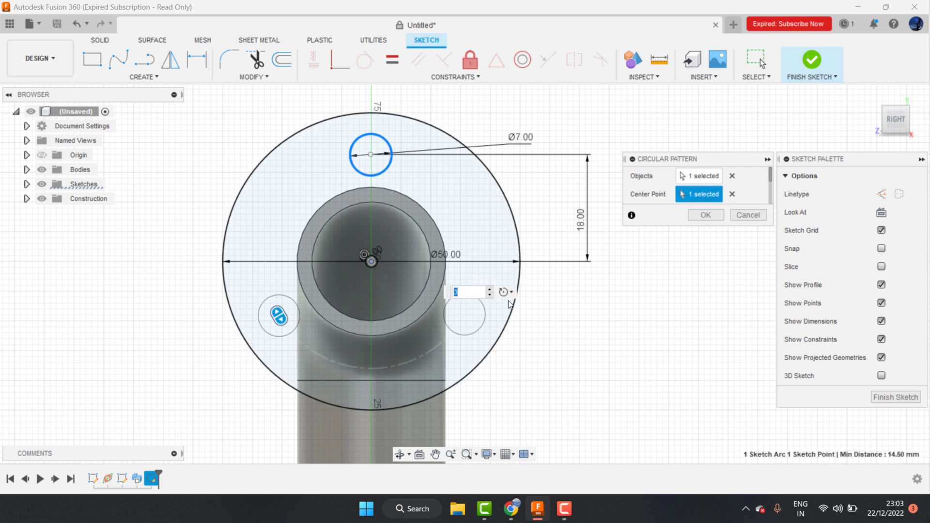
{"action": "type", "text": "4"}
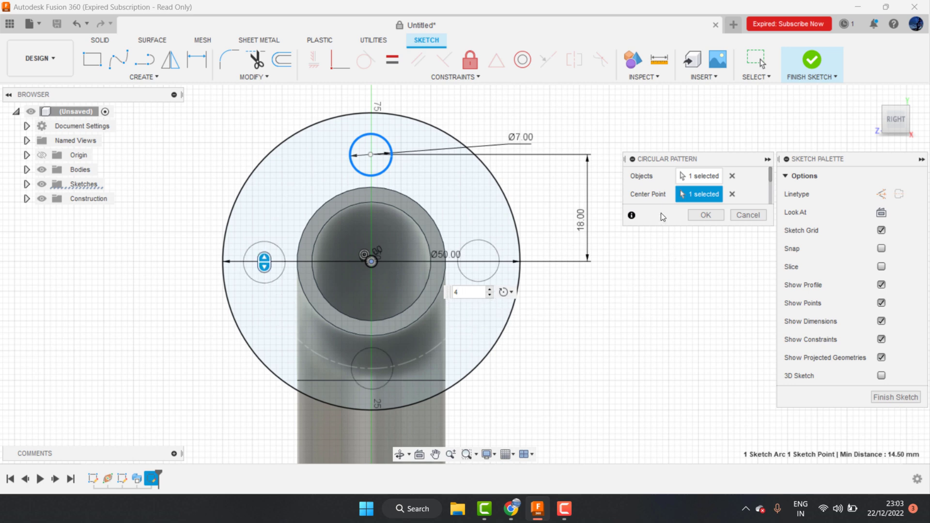
{"action": "left_click", "coordinate": [723, 216]}
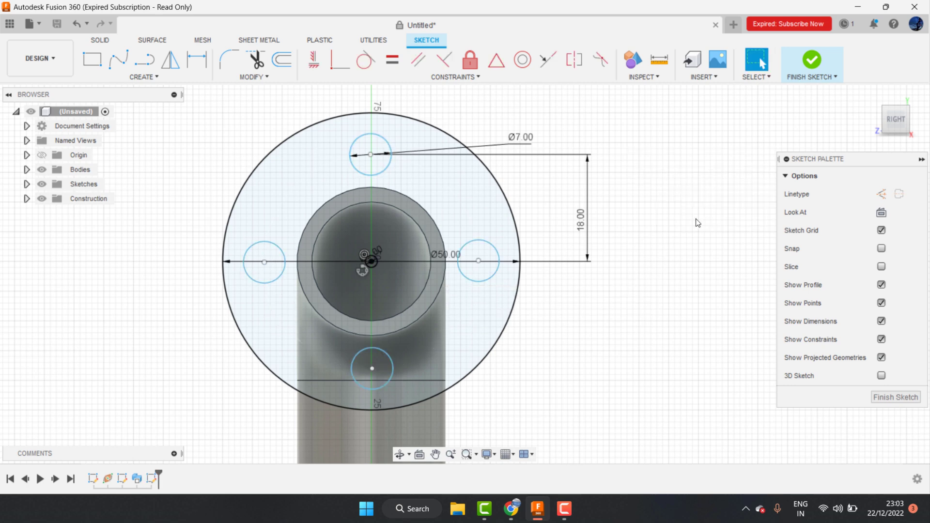
{"action": "left_click", "coordinate": [812, 60]}
Step: Extrude the flange profile and bore ring 5 mm onto the pipe end
{"action": "key", "text": "e"}
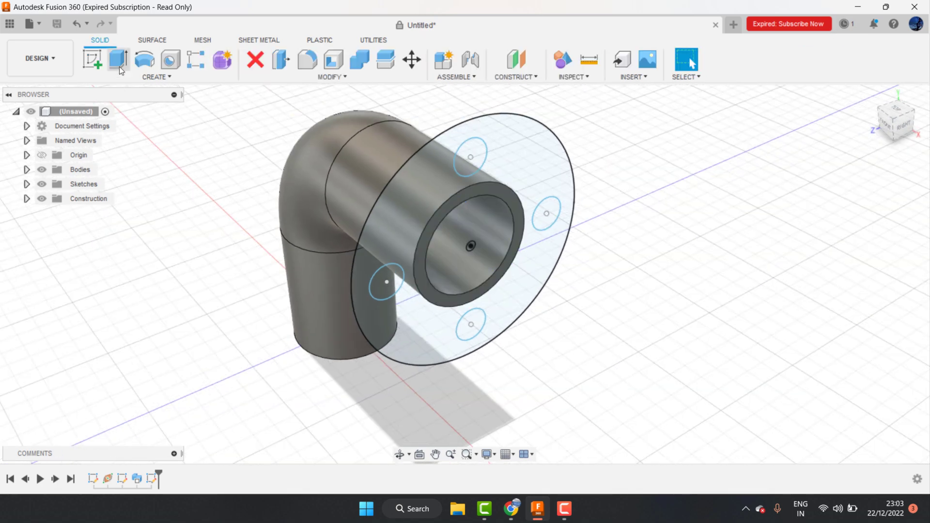
{"action": "left_click", "coordinate": [516, 167]}
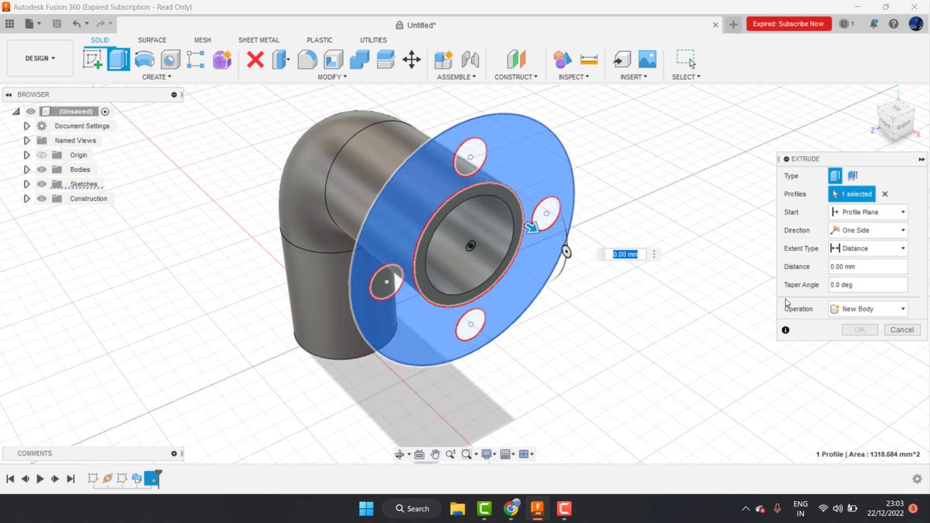
{"action": "scroll", "coordinate": [577, 277], "scroll_direction": "up", "scroll_amount": 2}
{"action": "left_click", "coordinate": [464, 211]}
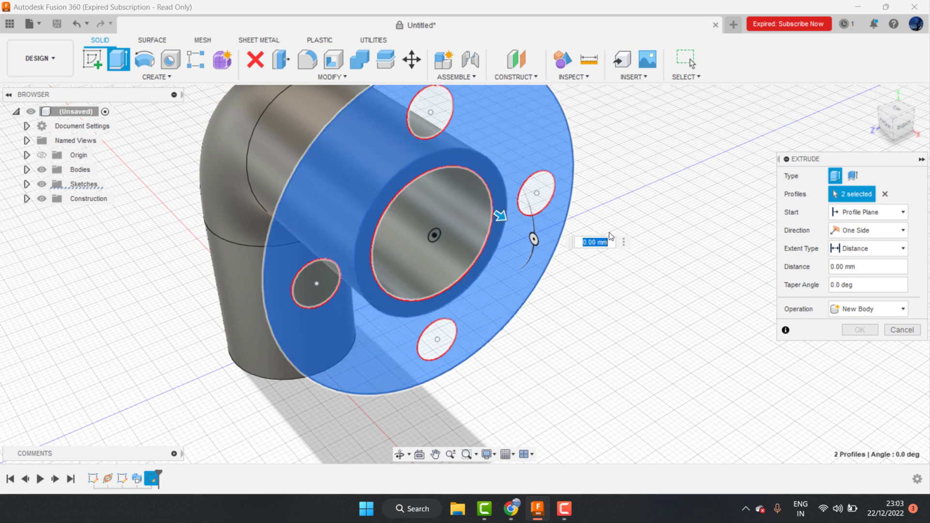
{"action": "type", "text": "10"}
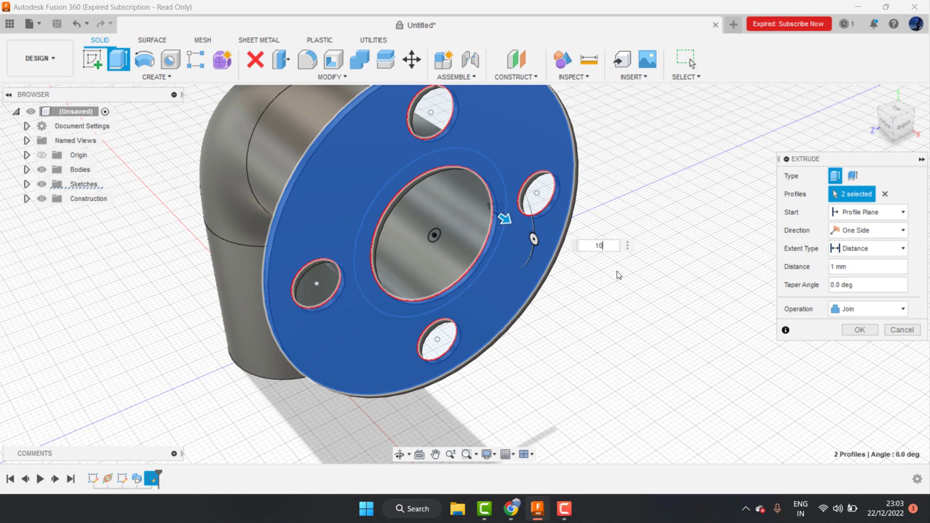
{"action": "middle_click_drag", "start_coordinate": [583, 275], "coordinate": [525, 253], "text": "shift"}
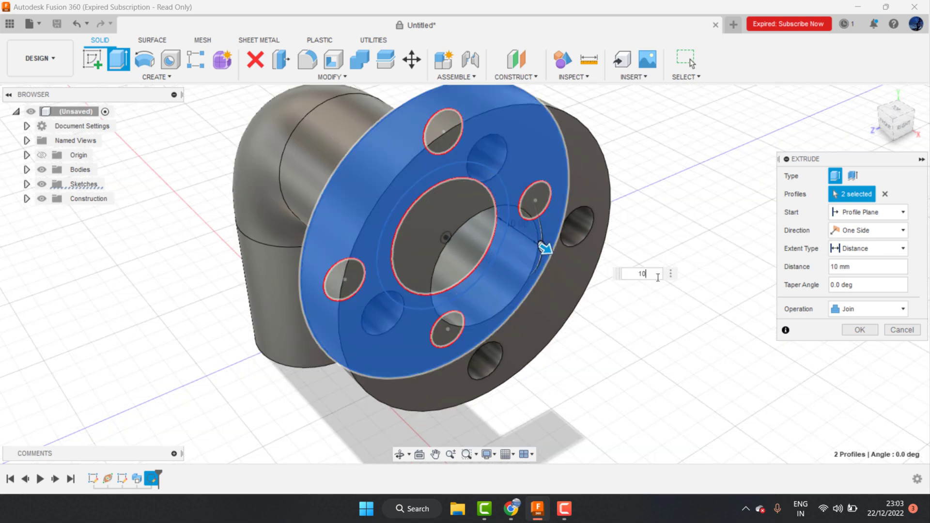
{"action": "left_click", "coordinate": [631, 273]}
{"action": "type", "text": "5"}
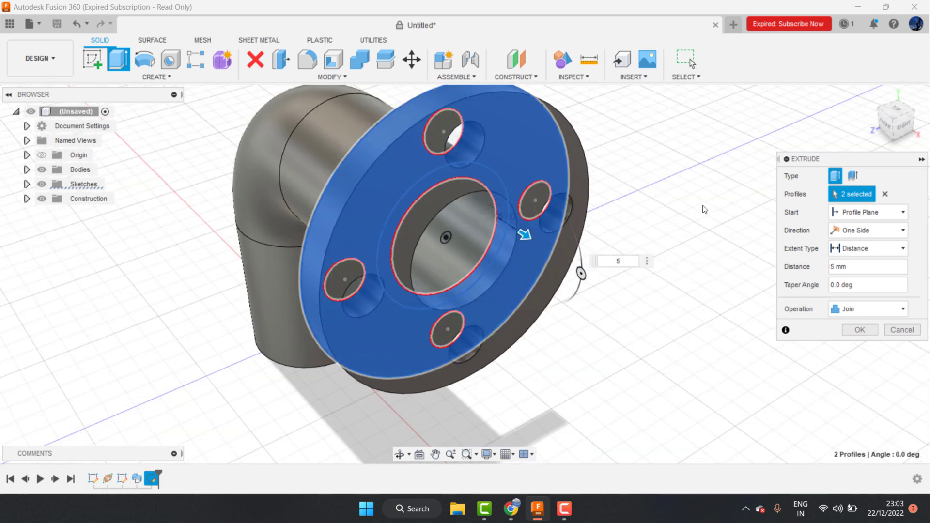
{"action": "left_click", "coordinate": [860, 329]}
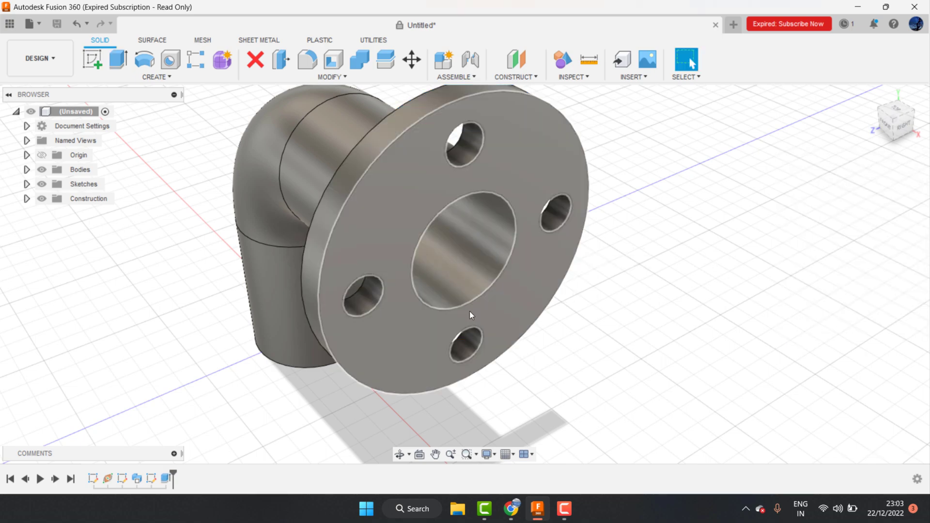
Step: Orbit to the elbow's other end and start a sketch on its open end face
{"action": "left_click", "coordinate": [399, 454]}
{"action": "mouse_move", "coordinate": [403, 437]}
{"action": "left_mouse_down"}
{"action": "mouse_move", "coordinate": [378, 292]}
{"action": "mouse_move", "coordinate": [415, 332]}
{"action": "mouse_move", "coordinate": [483, 347]}
{"action": "mouse_move", "coordinate": [424, 305]}
{"action": "mouse_move", "coordinate": [450, 313]}
{"action": "mouse_move", "coordinate": [449, 303]}
{"action": "mouse_move", "coordinate": [448, 339]}
{"action": "mouse_move", "coordinate": [399, 290]}
{"action": "mouse_move", "coordinate": [392, 299]}
{"action": "mouse_move", "coordinate": [394, 243]}
{"action": "left_mouse_up"}
{"action": "right_click", "coordinate": [394, 243]}
{"action": "left_click", "coordinate": [421, 242]}
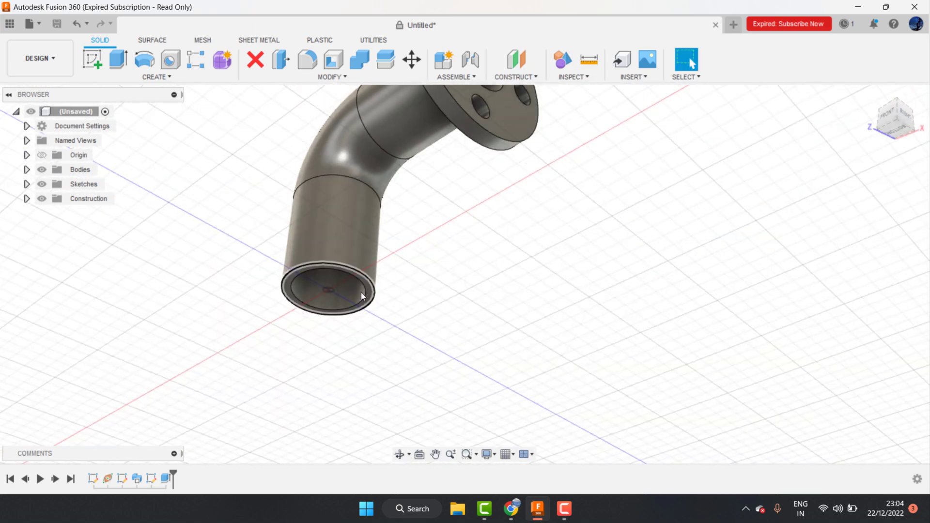
{"action": "scroll", "coordinate": [373, 263], "scroll_direction": "up", "scroll_amount": 3}
{"action": "left_click", "coordinate": [373, 262]}
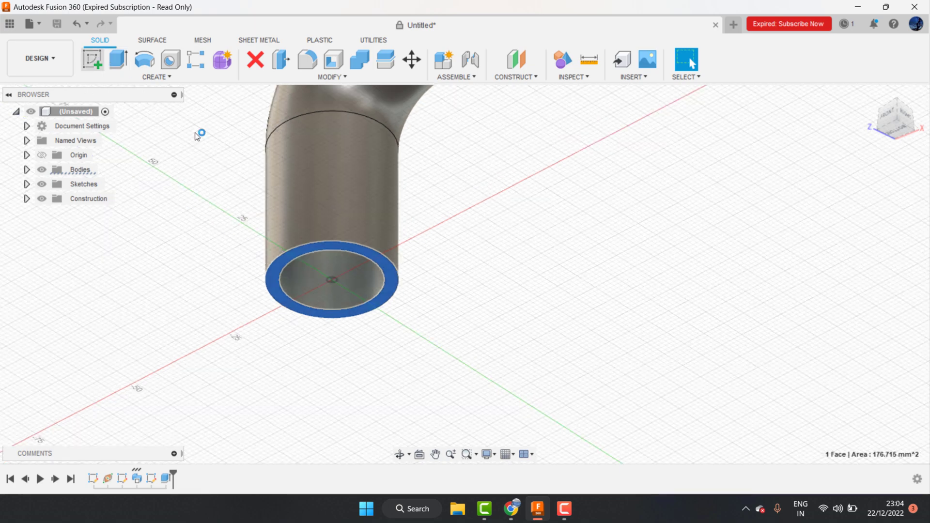
{"action": "left_click", "coordinate": [92, 60]}
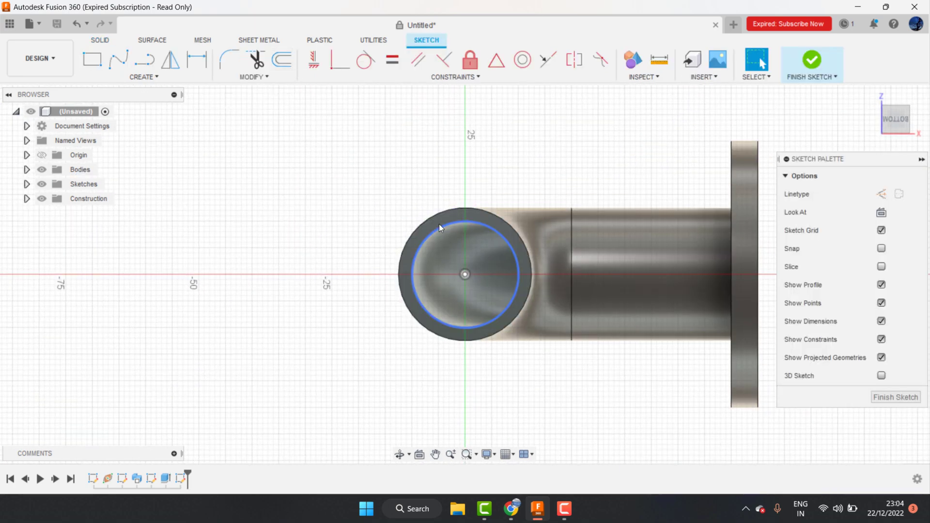
Step: Draw Ø50 mm and Ø2 mm circles centred on the sketch origin
{"action": "key", "text": "c"}
{"action": "left_click", "coordinate": [466, 275]}
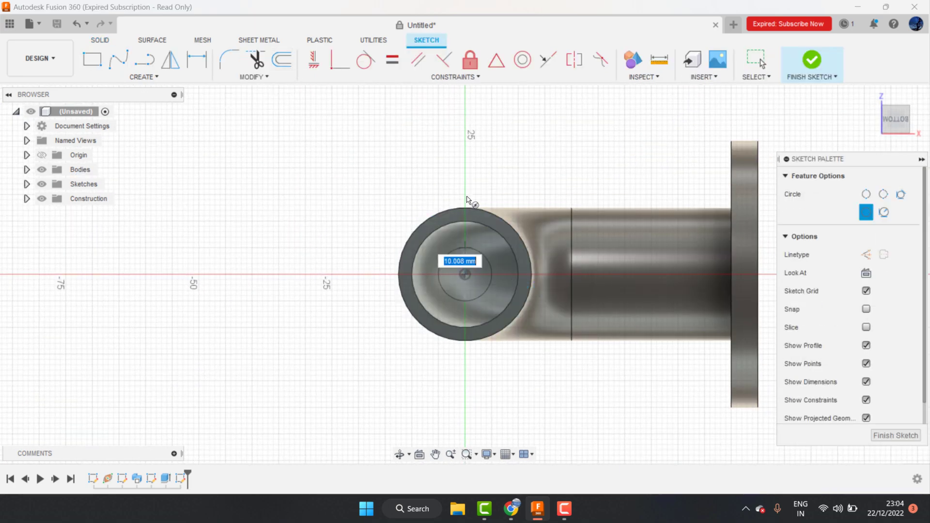
{"action": "type", "text": "50"}
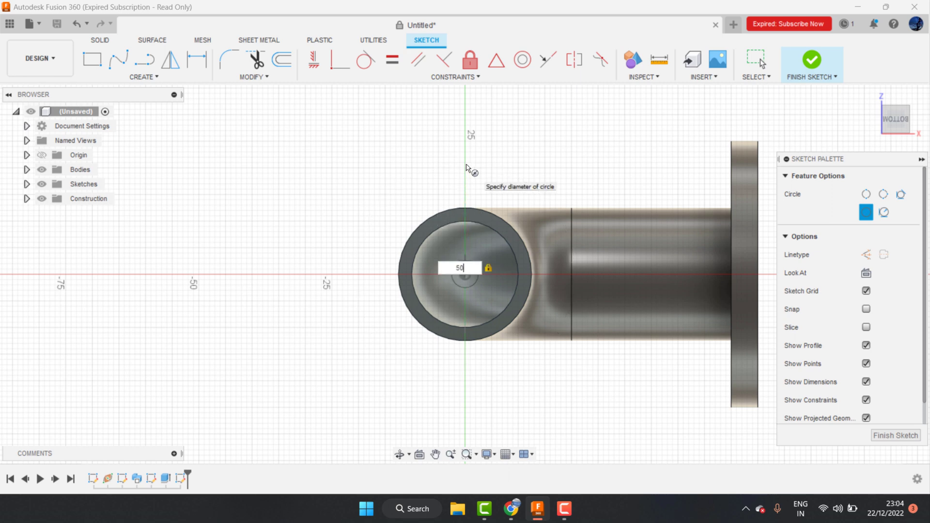
{"action": "key", "text": "Return"}
{"action": "key", "text": "Escape"}
{"action": "key", "text": "c"}
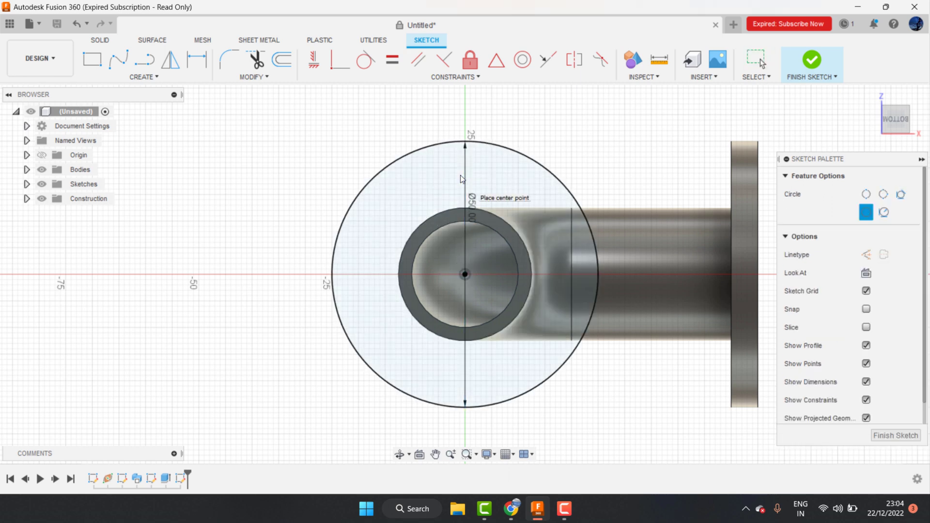
{"action": "left_click", "coordinate": [464, 275]}
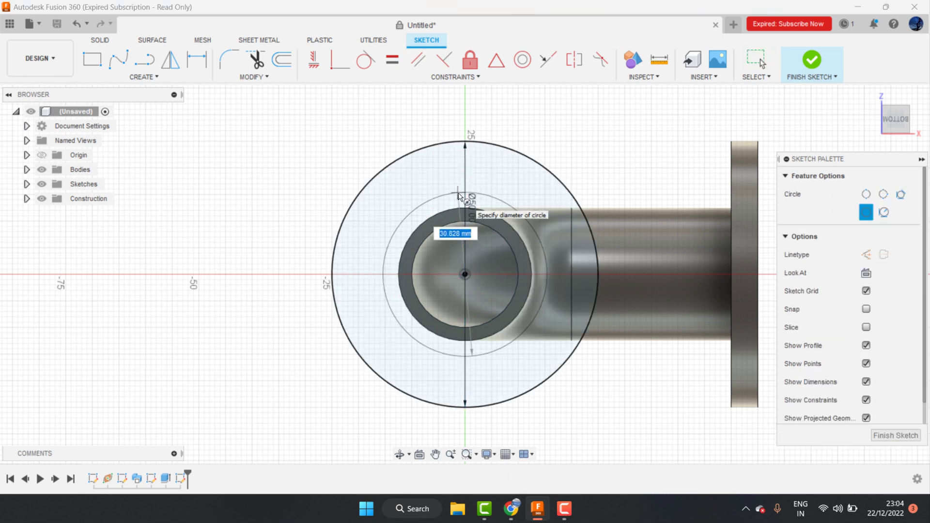
{"action": "type", "text": "02"}
{"action": "key", "text": "Return"}
{"action": "key", "text": "Escape"}
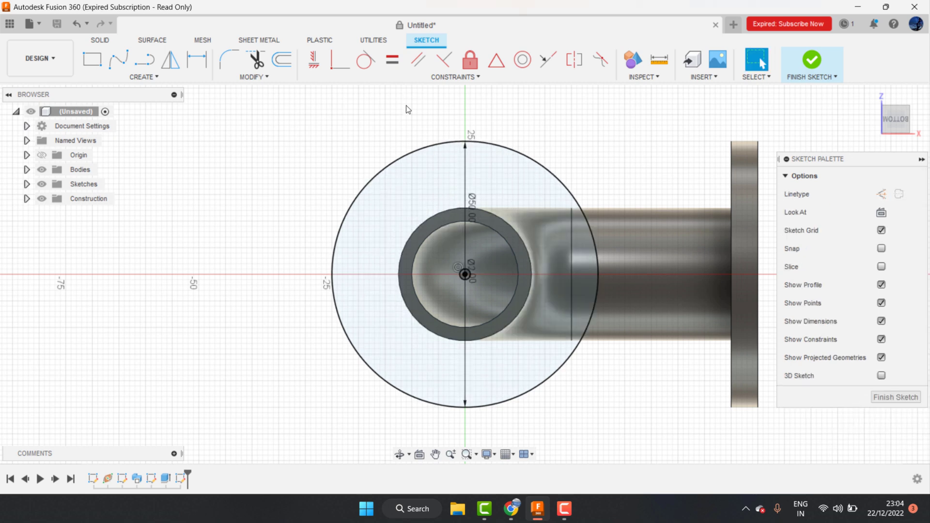
Step: Add a Ø7 mm bolt-hole circle above the origin, dimensioned 17 mm from centre
{"action": "key", "text": "c"}
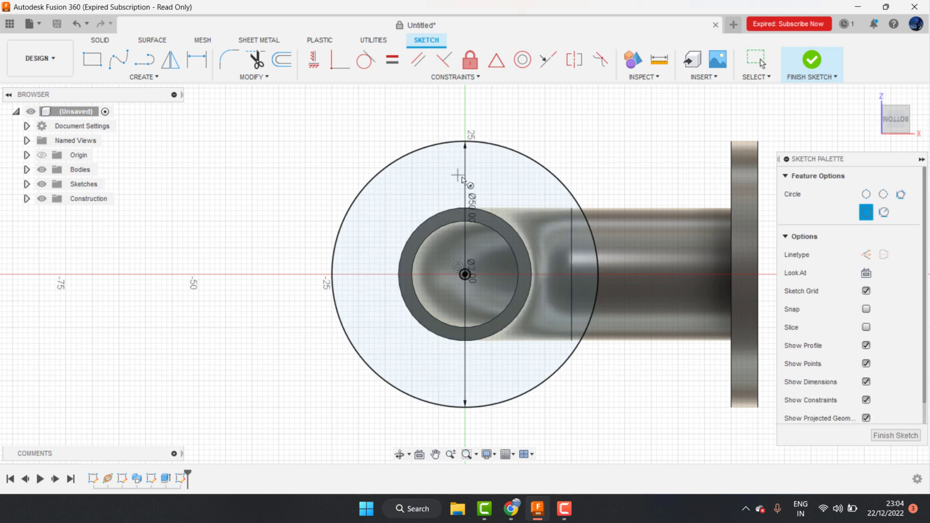
{"action": "left_click", "coordinate": [466, 179]}
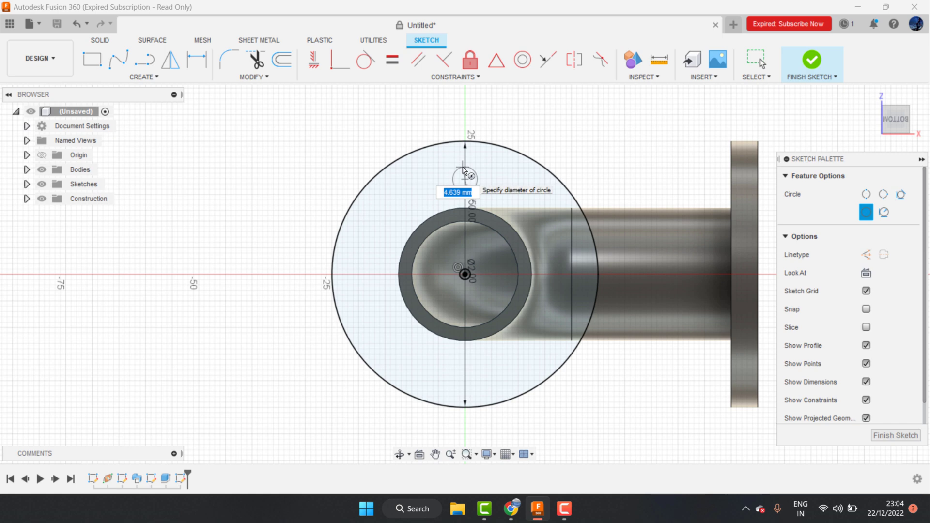
{"action": "type", "text": "7"}
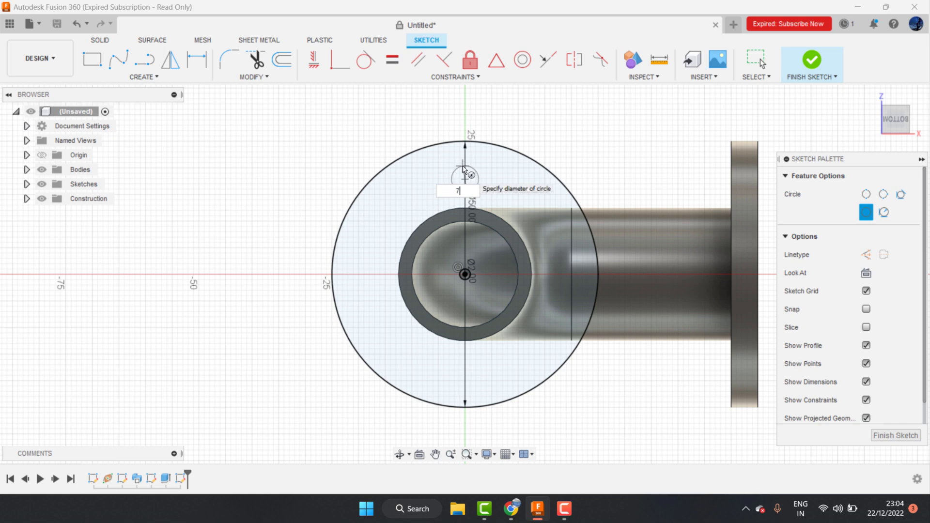
{"action": "key", "text": "Return"}
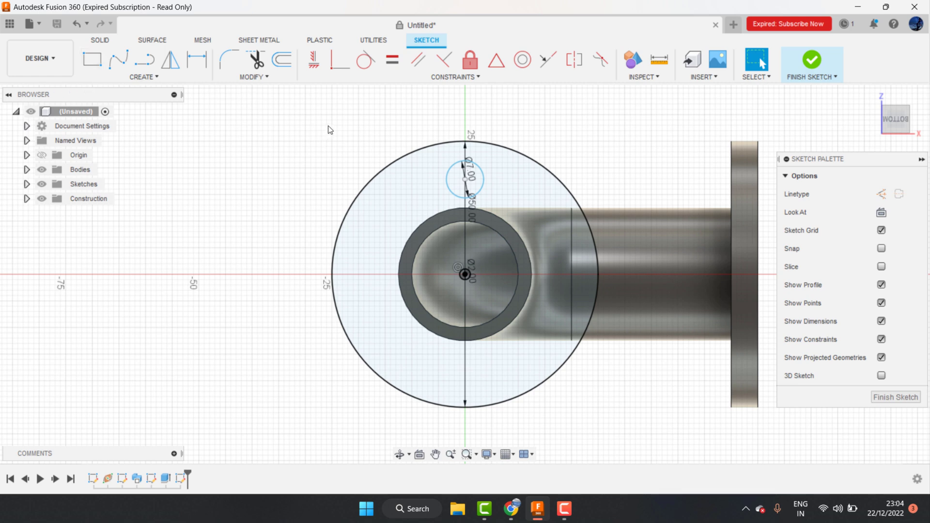
{"action": "key", "text": "d"}
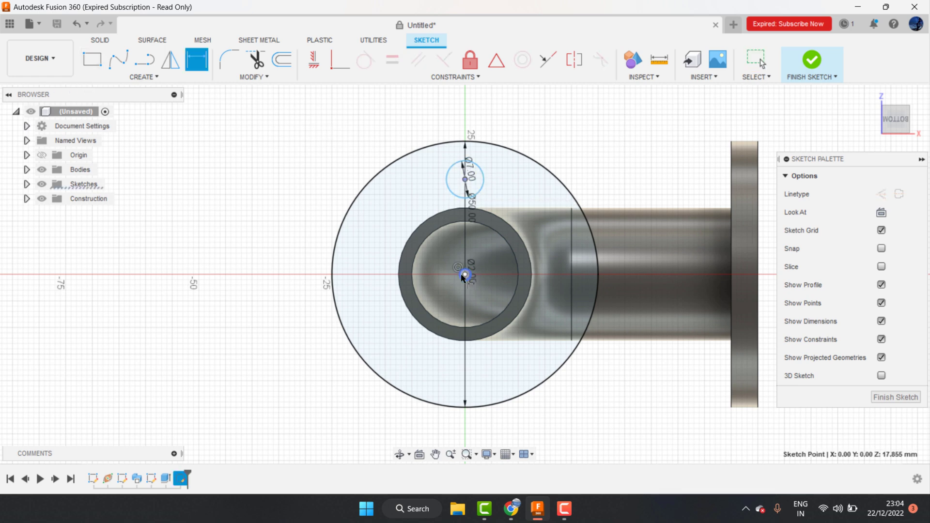
{"action": "left_click", "coordinate": [465, 275]}
{"action": "left_click", "coordinate": [465, 179]}
{"action": "left_click", "coordinate": [301, 236]}
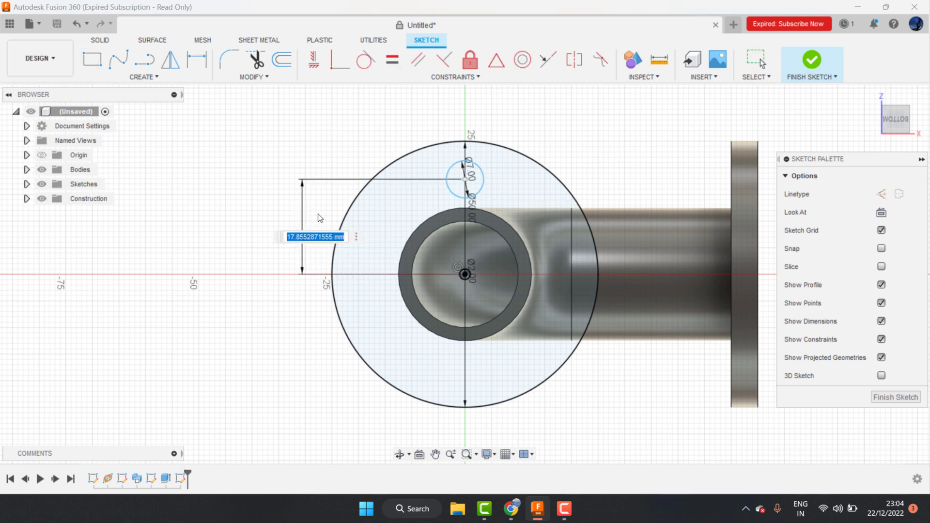
{"action": "type", "text": "17"}
{"action": "key", "text": "Return"}
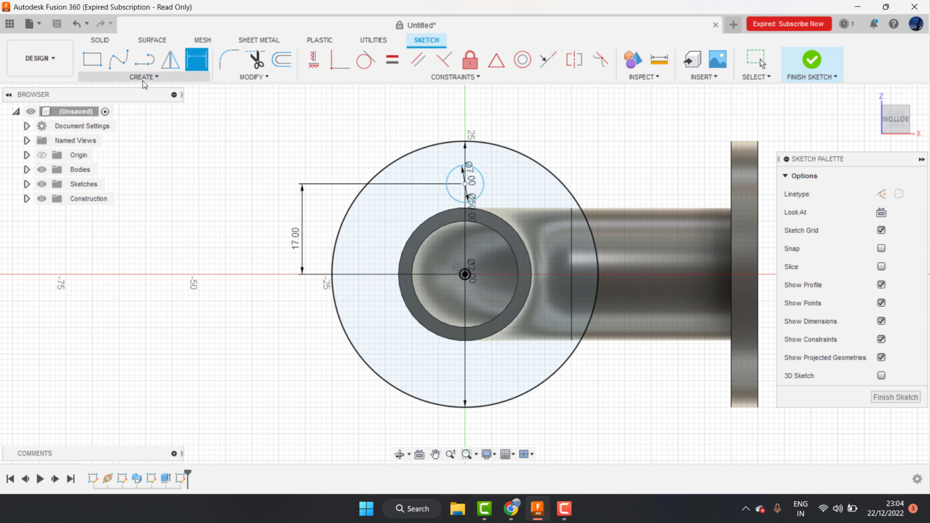
{"action": "left_click", "coordinate": [143, 78]}
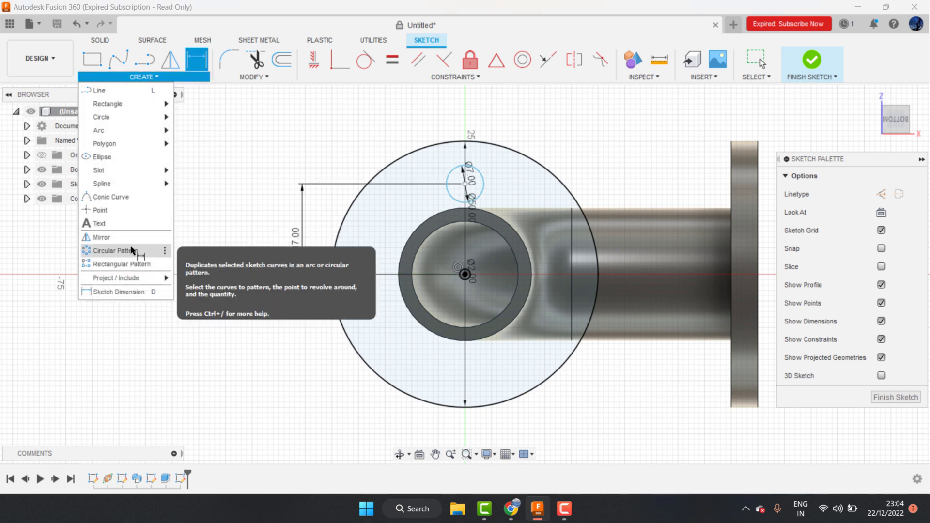
Step: Circular-pattern the bolt hole into four holes around the sketch origin
{"action": "left_click", "coordinate": [119, 251]}
{"action": "left_click", "coordinate": [693, 194]}
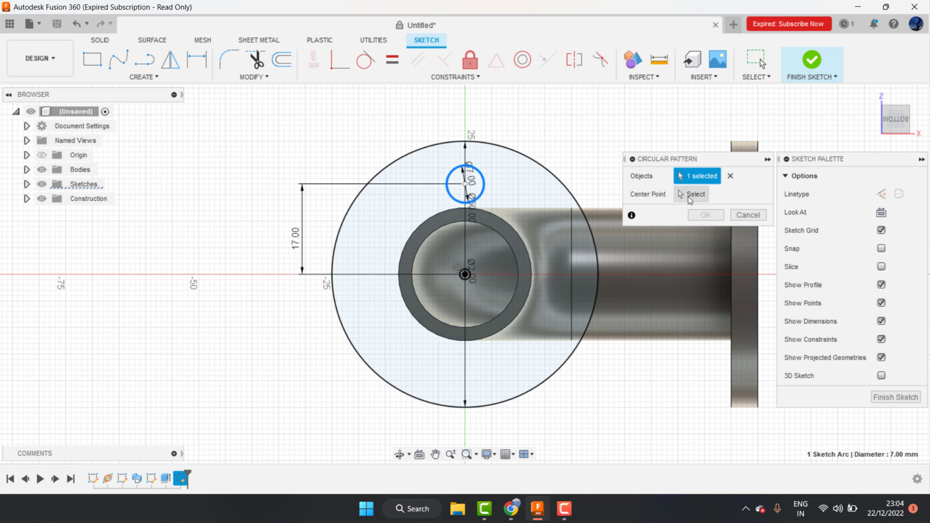
{"action": "left_click", "coordinate": [466, 275]}
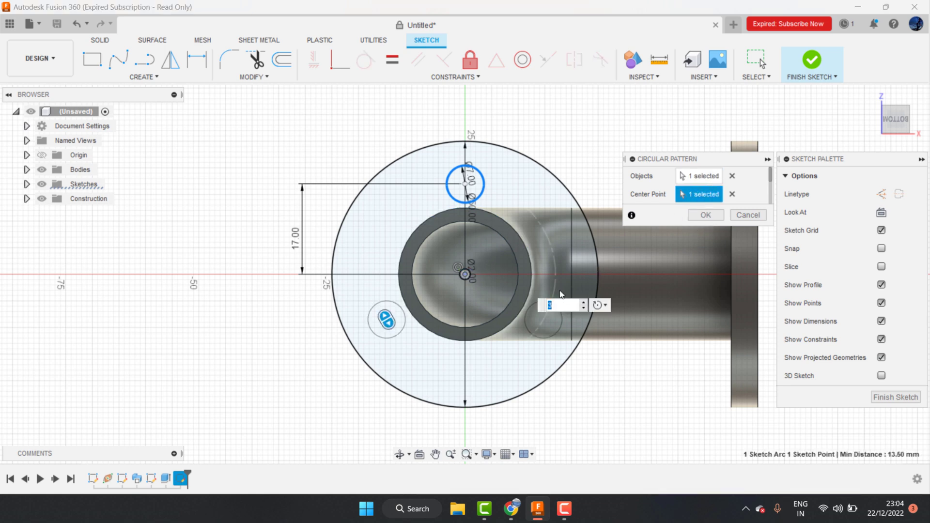
{"action": "type", "text": "4"}
{"action": "left_click", "coordinate": [700, 217]}
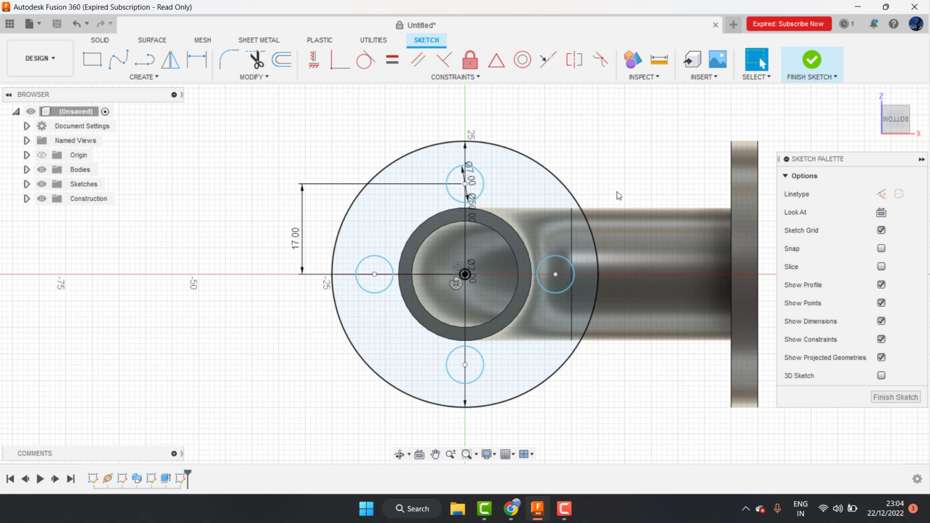
Step: Finish the sketch and select the flange profile for extrusion
{"action": "left_click", "coordinate": [809, 64]}
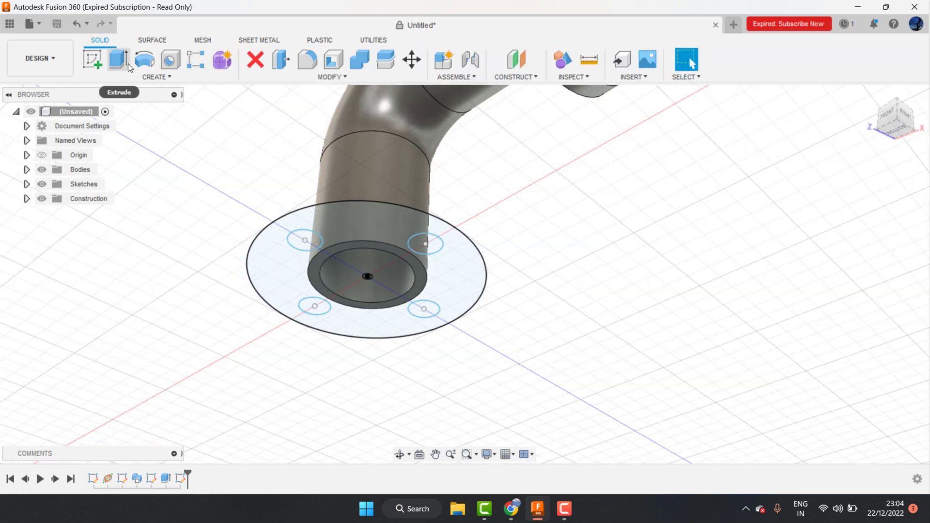
{"action": "left_click", "coordinate": [127, 63]}
{"action": "left_click", "coordinate": [338, 222]}
Step: Extrude the flange profile and pipe wall ring 10 mm
{"action": "scroll", "coordinate": [380, 231], "scroll_direction": "up", "scroll_amount": 2}
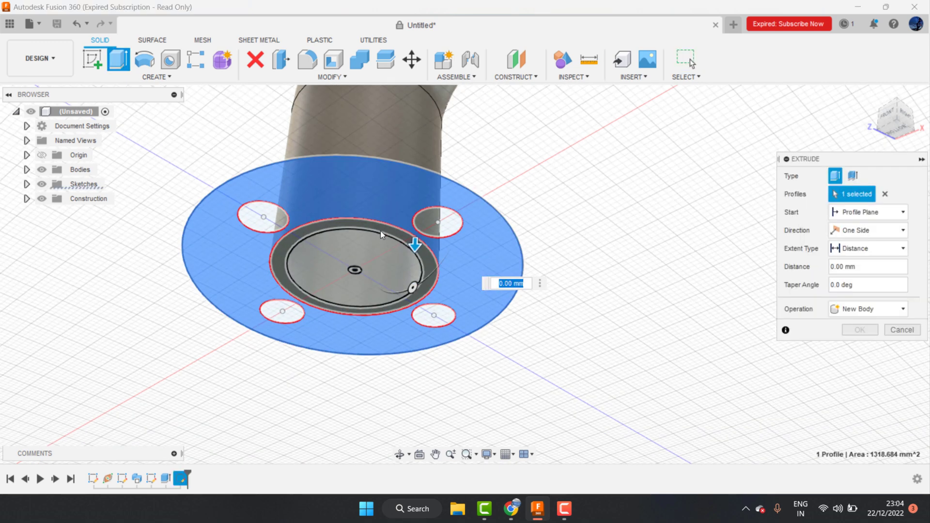
{"action": "left_click", "coordinate": [382, 227]}
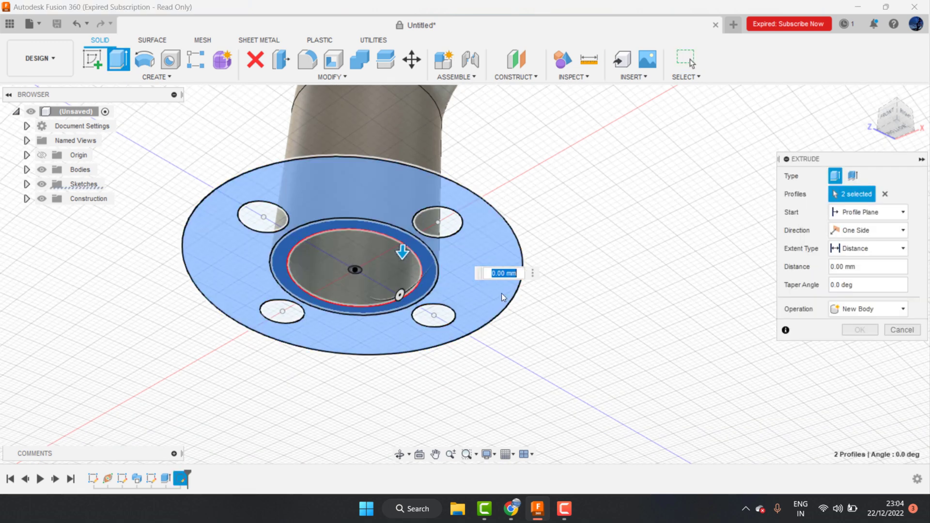
{"action": "type", "text": "10"}
{"action": "left_click", "coordinate": [859, 330]}
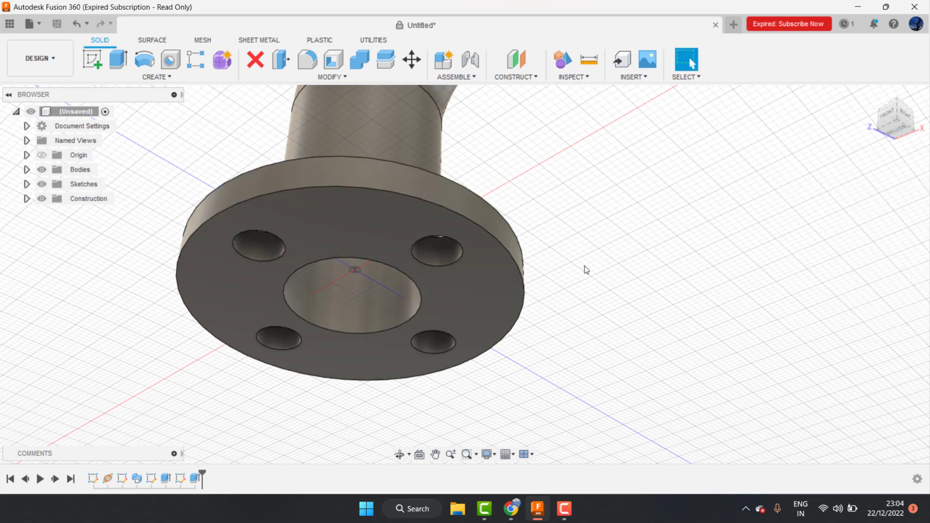
Step: Orbit the elbow and return to the Home view to inspect both flanges
{"action": "scroll", "coordinate": [521, 398], "scroll_direction": "down", "scroll_amount": 1}
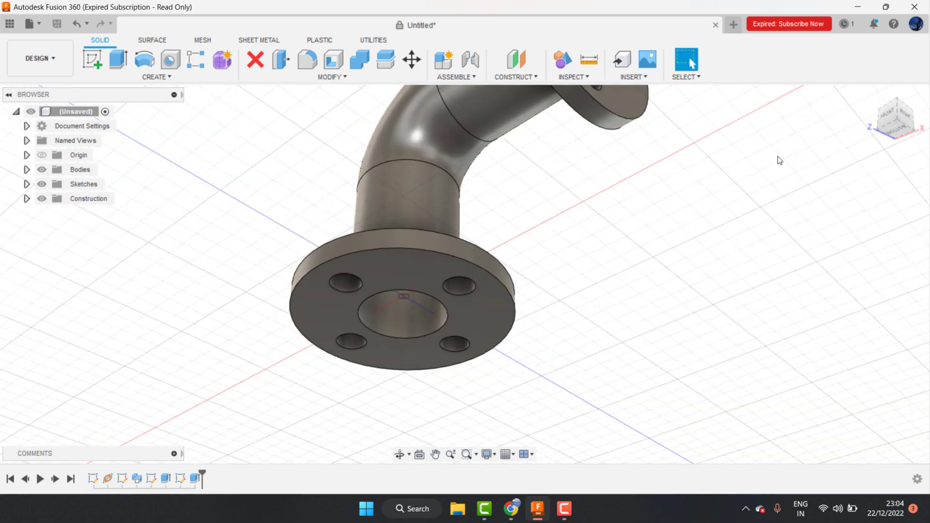
{"action": "left_click", "coordinate": [882, 115]}
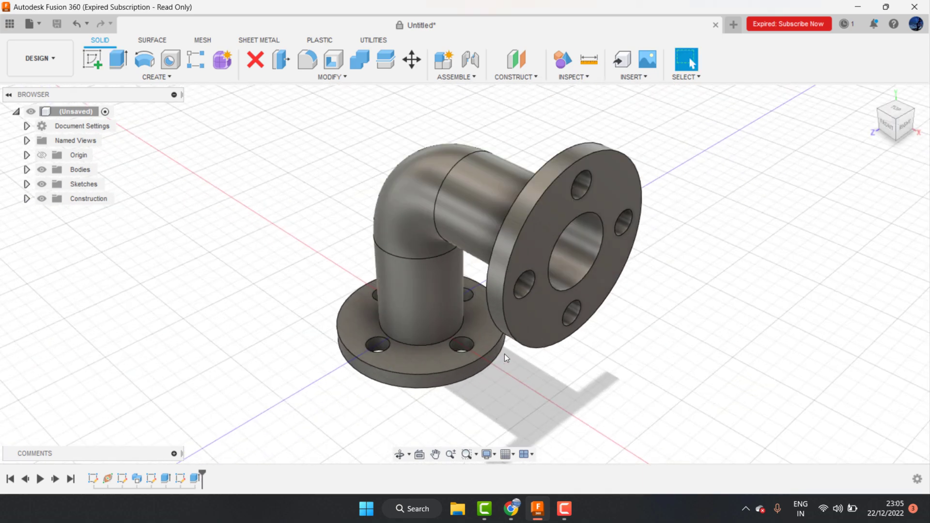
{"action": "left_click", "coordinate": [399, 454]}
{"action": "left_click_drag", "start_coordinate": [606, 272], "coordinate": [681, 213]}
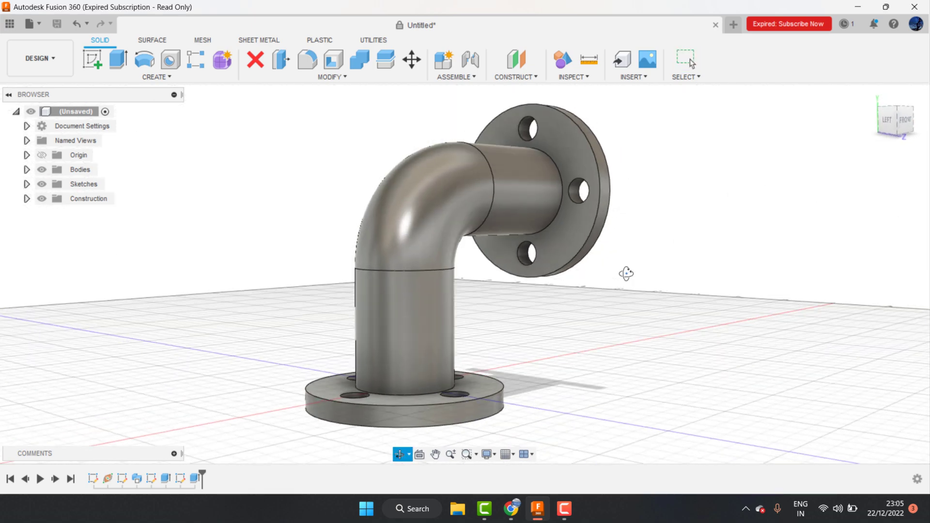
{"action": "right_click", "coordinate": [681, 213]}
{"action": "left_click", "coordinate": [676, 239]}
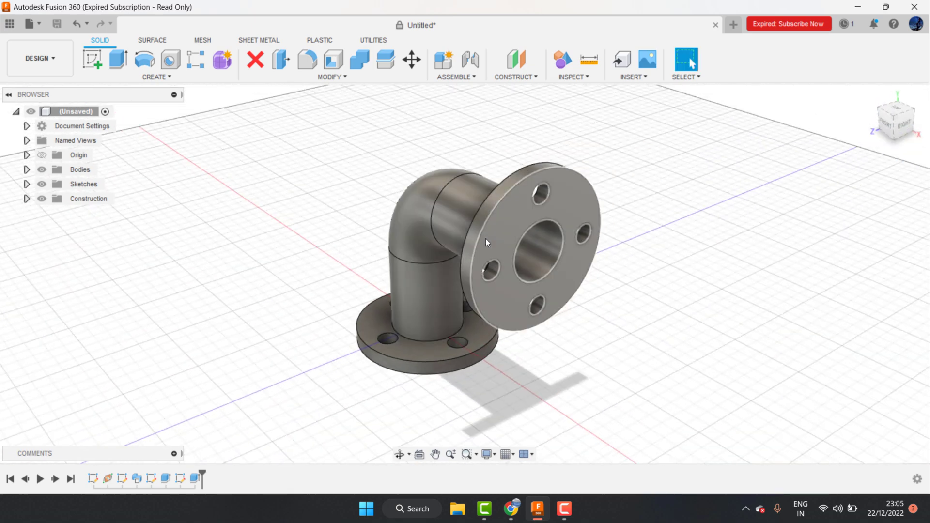
{"action": "scroll", "coordinate": [421, 239], "scroll_direction": "up", "scroll_amount": 3}
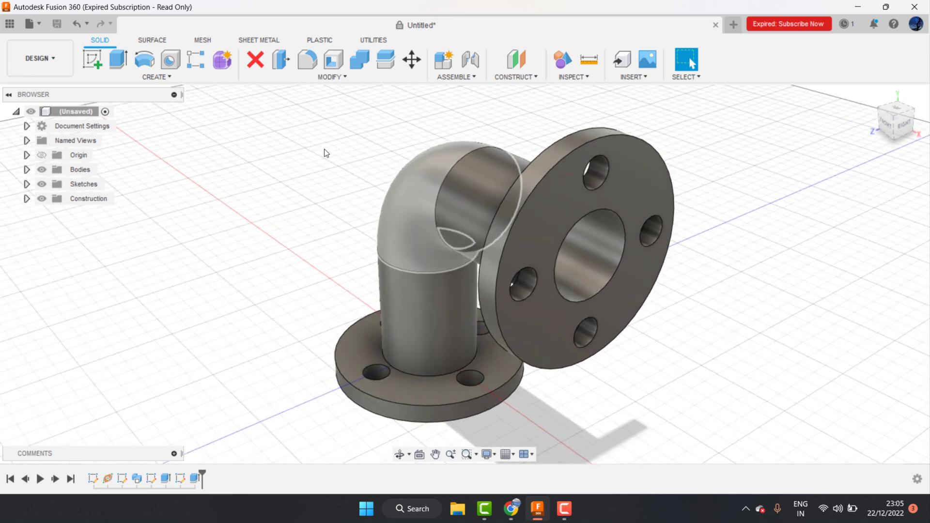
{"action": "left_click", "coordinate": [49, 60]}
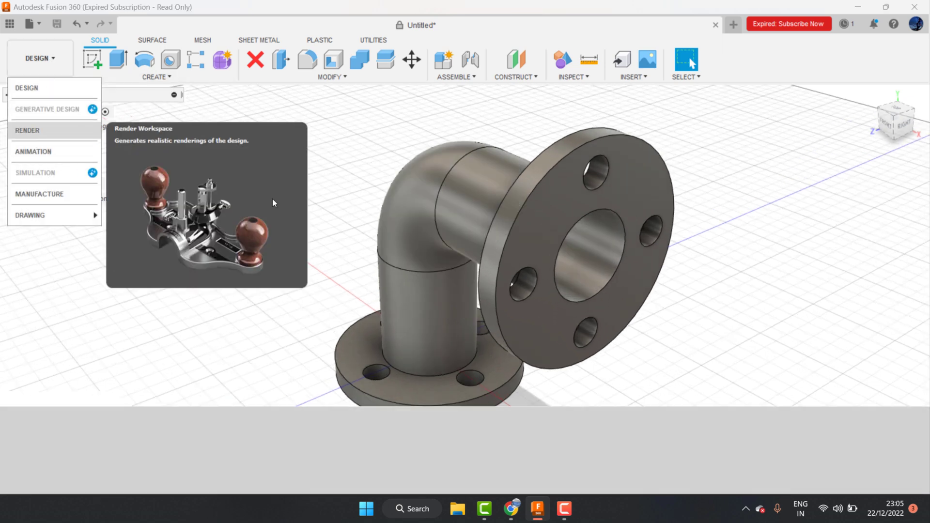
Step: Switch to the Render workspace, orbit to a new angle, and briefly run an in-canvas render
{"action": "left_click", "coordinate": [27, 130]}
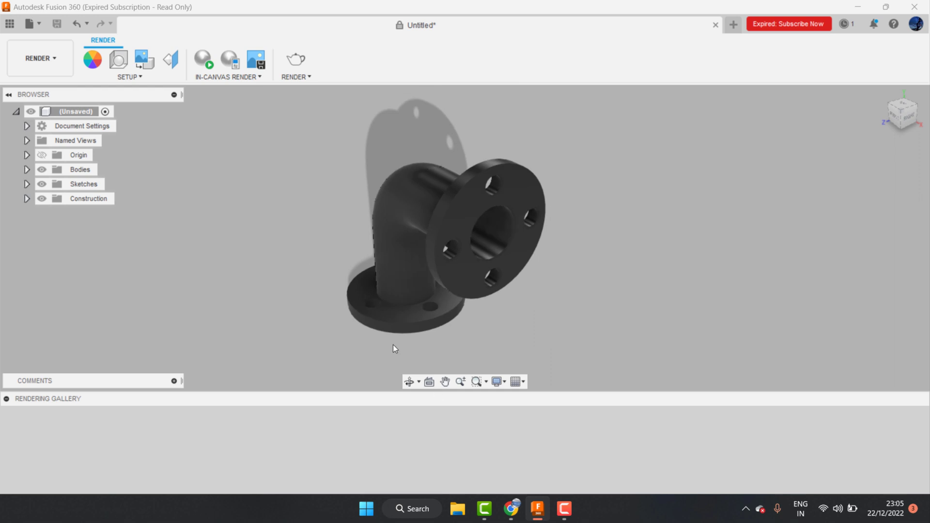
{"action": "left_click", "coordinate": [410, 382]}
{"action": "left_click_drag", "start_coordinate": [449, 245], "coordinate": [623, 175]}
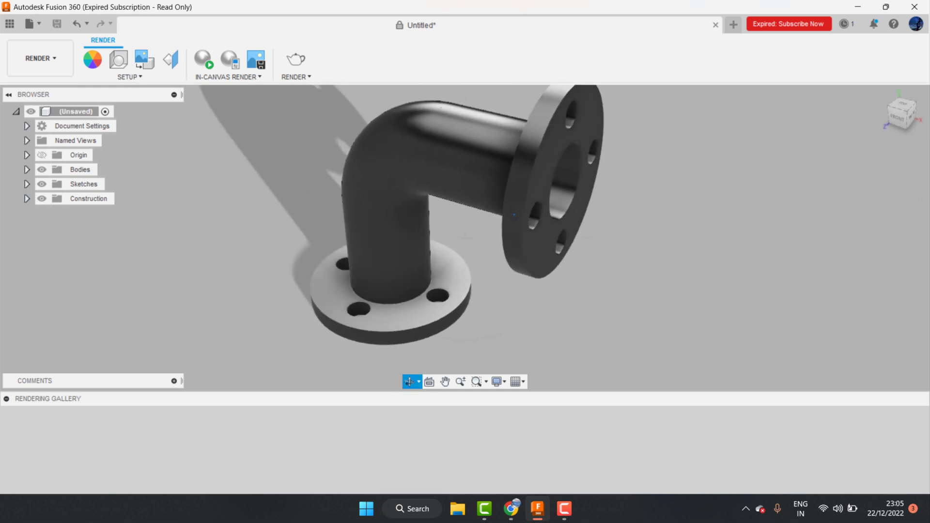
{"action": "right_click", "coordinate": [625, 179]}
{"action": "left_click", "coordinate": [667, 161]}
{"action": "left_click", "coordinate": [203, 60]}
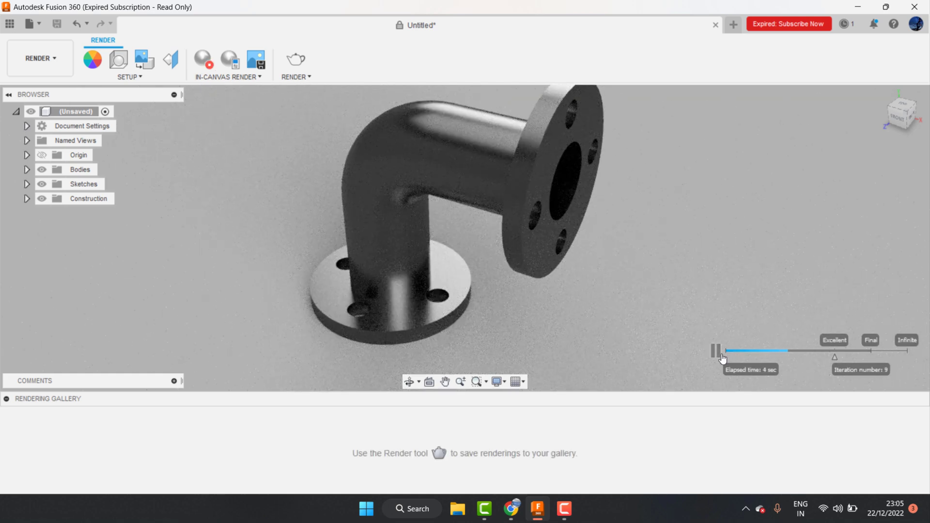
{"action": "left_click", "coordinate": [203, 59]}
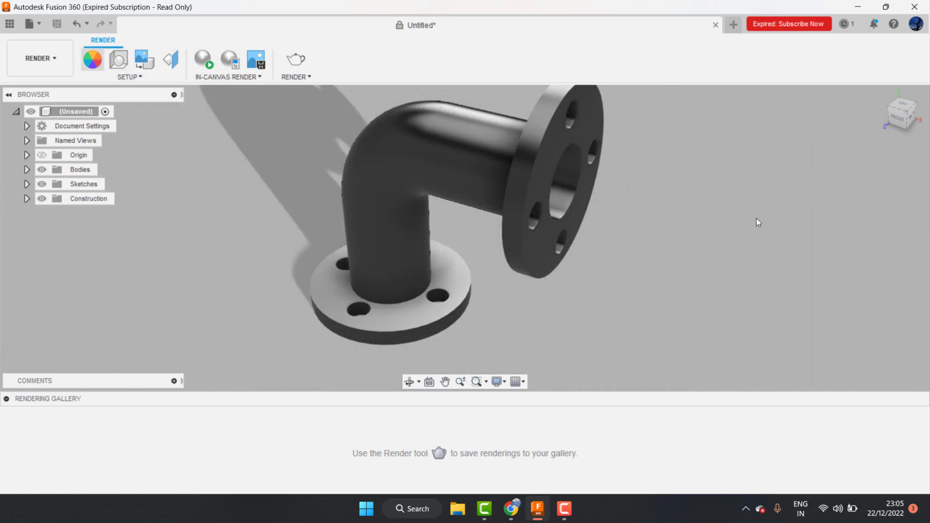
Step: Apply Aluminum - Polished from Metal > Aluminum to the pipe bodies
{"action": "key", "text": "a"}
{"action": "scroll", "coordinate": [703, 300], "scroll_direction": "down", "scroll_amount": 3}
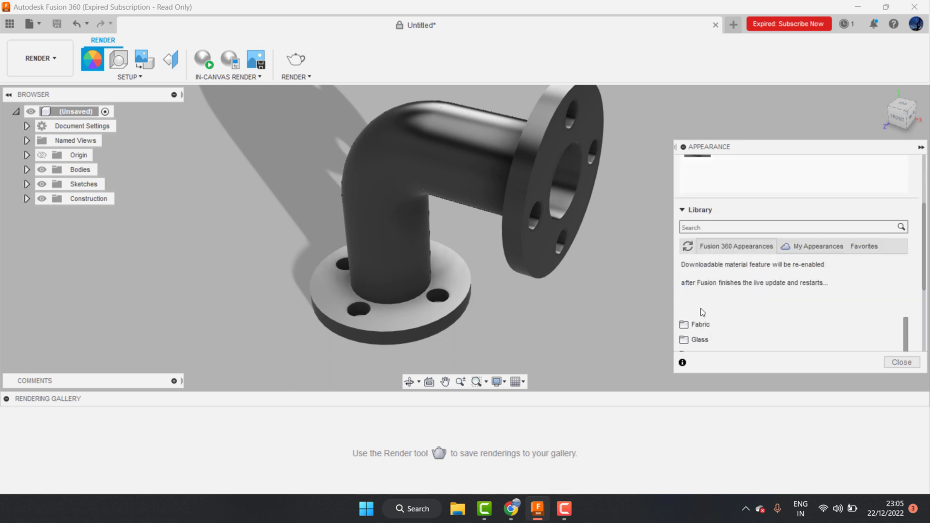
{"action": "scroll", "coordinate": [701, 308], "scroll_direction": "down", "scroll_amount": 3}
{"action": "scroll", "coordinate": [699, 308], "scroll_direction": "down", "scroll_amount": 2}
{"action": "left_click", "coordinate": [705, 247]}
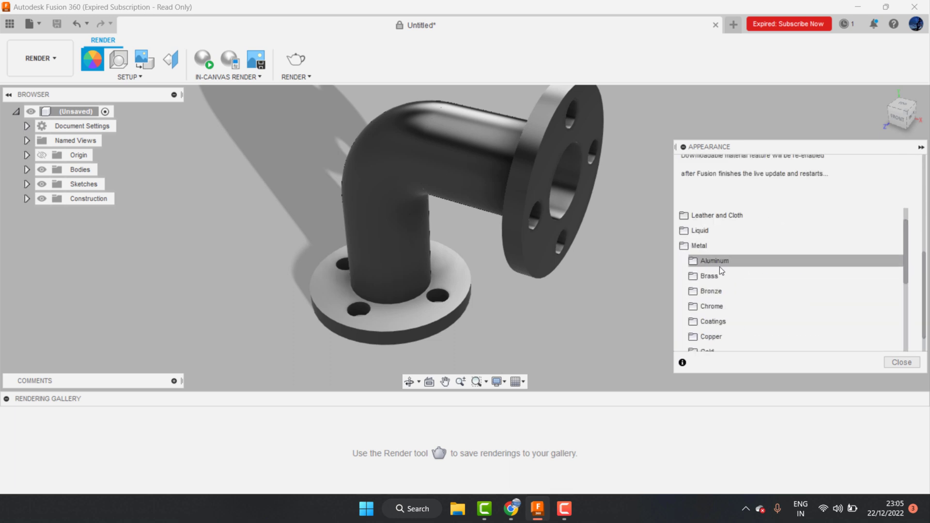
{"action": "left_click", "coordinate": [715, 260]}
{"action": "scroll", "coordinate": [716, 281], "scroll_direction": "down", "scroll_amount": 3}
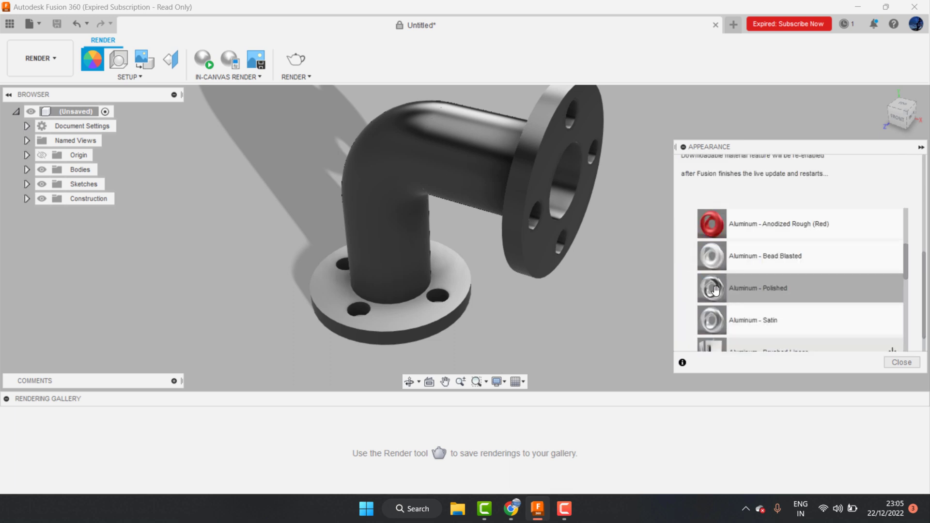
{"action": "scroll", "coordinate": [716, 289], "scroll_direction": "down", "scroll_amount": 3}
{"action": "scroll", "coordinate": [739, 285], "scroll_direction": "up", "scroll_amount": 3}
{"action": "scroll", "coordinate": [732, 264], "scroll_direction": "up", "scroll_amount": 3}
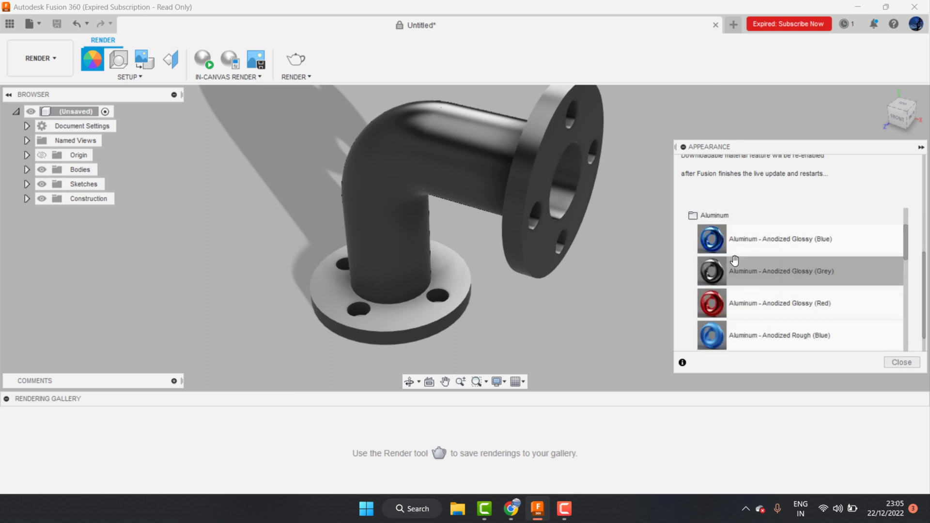
{"action": "scroll", "coordinate": [723, 275], "scroll_direction": "down", "scroll_amount": 2}
{"action": "scroll", "coordinate": [727, 286], "scroll_direction": "down", "scroll_amount": 2}
{"action": "left_click_drag", "start_coordinate": [729, 290], "coordinate": [513, 200]}
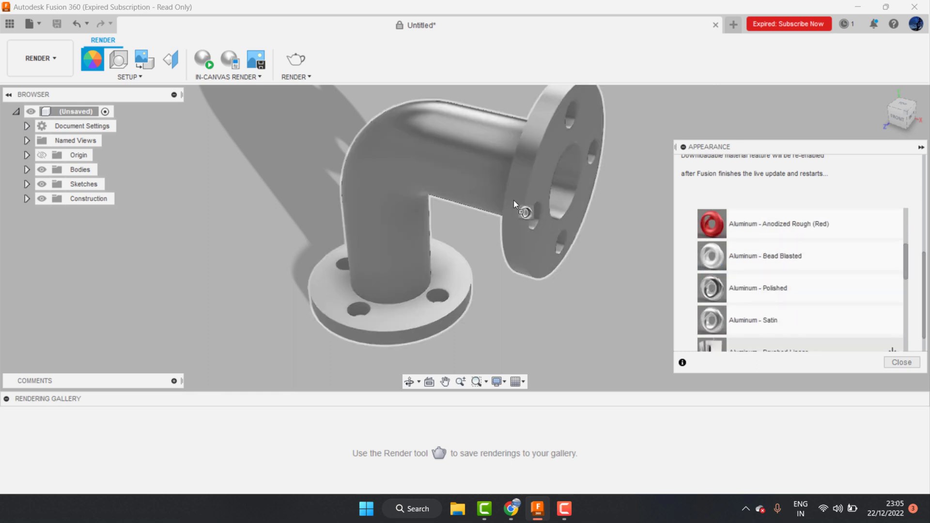
{"action": "scroll", "coordinate": [722, 260], "scroll_direction": "up", "scroll_amount": 3}
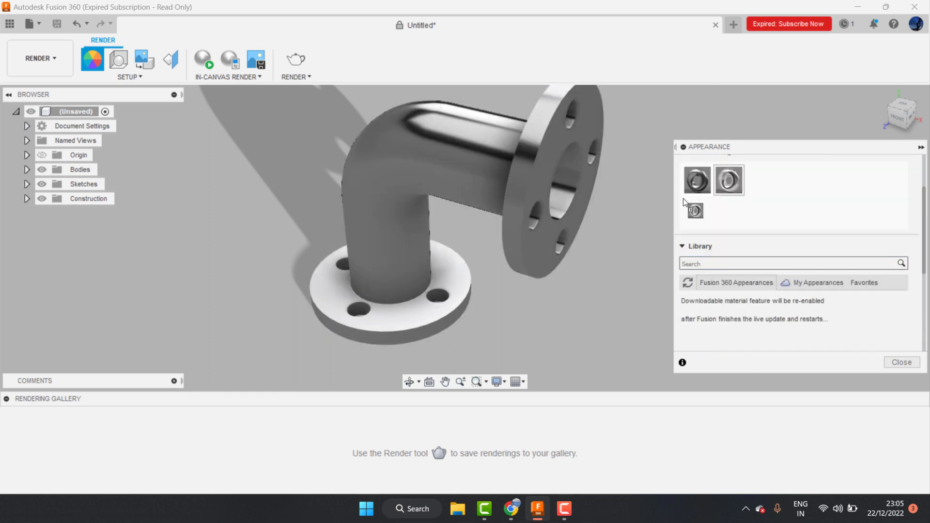
{"action": "left_click_drag", "start_coordinate": [729, 180], "coordinate": [510, 225]}
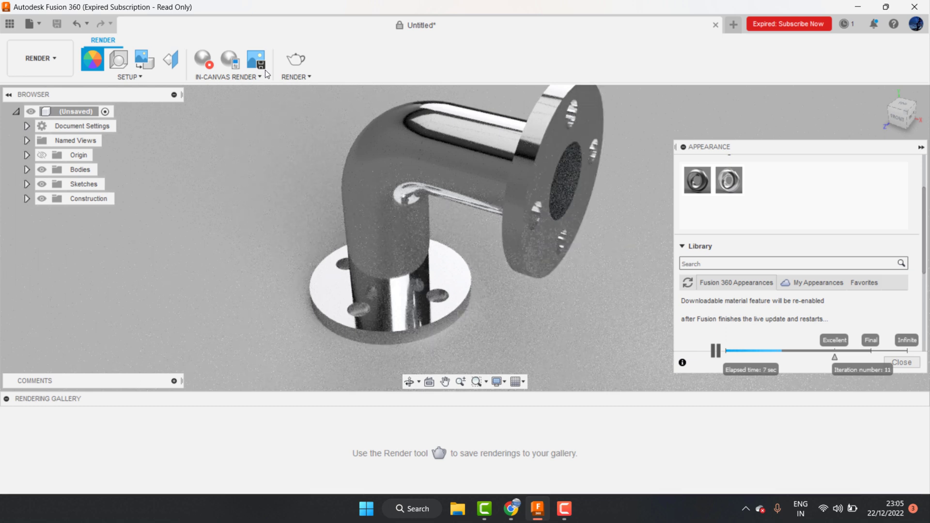
Step: Enable ground reflections with 0.2 roughness and set exposure to 10.1 EV
{"action": "left_click", "coordinate": [203, 60]}
{"action": "left_click", "coordinate": [118, 66]}
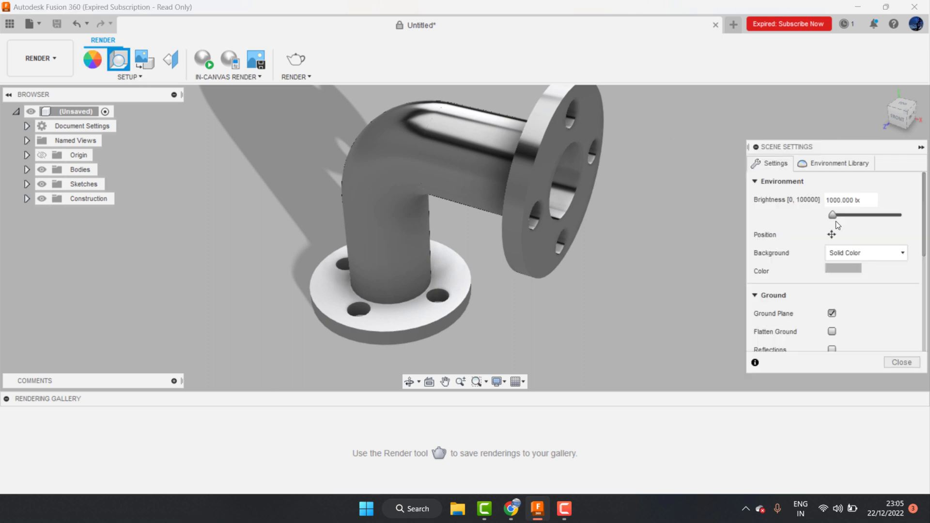
{"action": "scroll", "coordinate": [834, 327], "scroll_direction": "down", "scroll_amount": 3}
{"action": "left_click", "coordinate": [832, 204]}
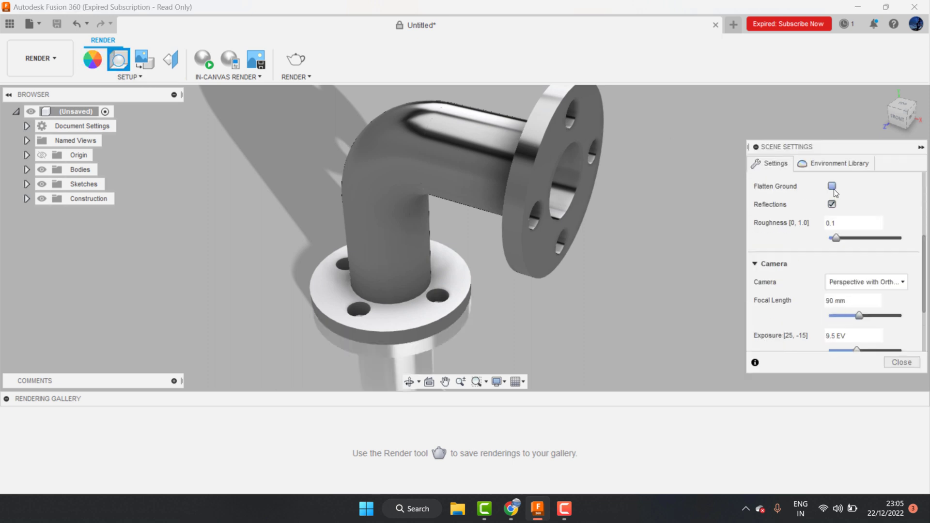
{"action": "left_click_drag", "start_coordinate": [836, 237], "coordinate": [896, 245]}
{"action": "scroll", "coordinate": [838, 242], "scroll_direction": "up", "scroll_amount": 3}
{"action": "scroll", "coordinate": [845, 272], "scroll_direction": "down", "scroll_amount": 3}
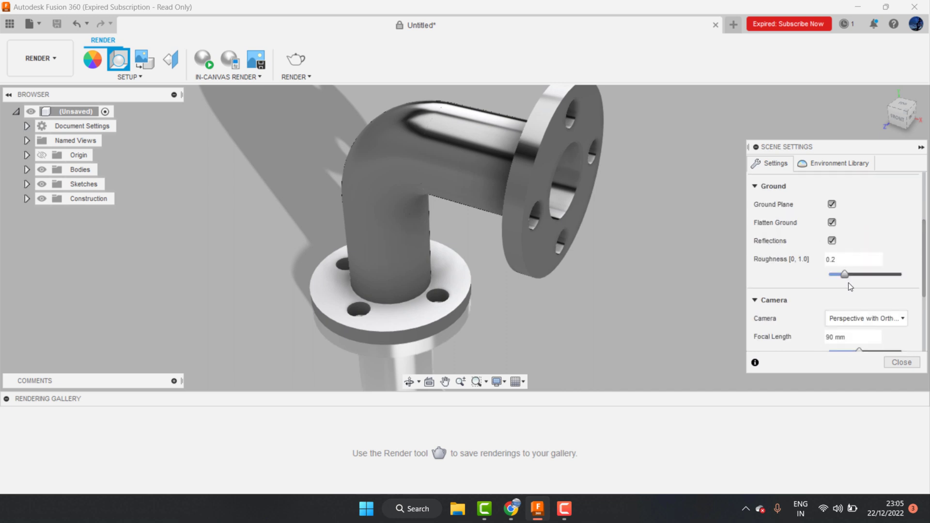
{"action": "scroll", "coordinate": [834, 295], "scroll_direction": "down", "scroll_amount": 3}
{"action": "mouse_move", "coordinate": [862, 280]}
{"action": "left_mouse_down"}
{"action": "mouse_move", "coordinate": [886, 280]}
{"action": "mouse_move", "coordinate": [858, 281]}
{"action": "left_mouse_up"}
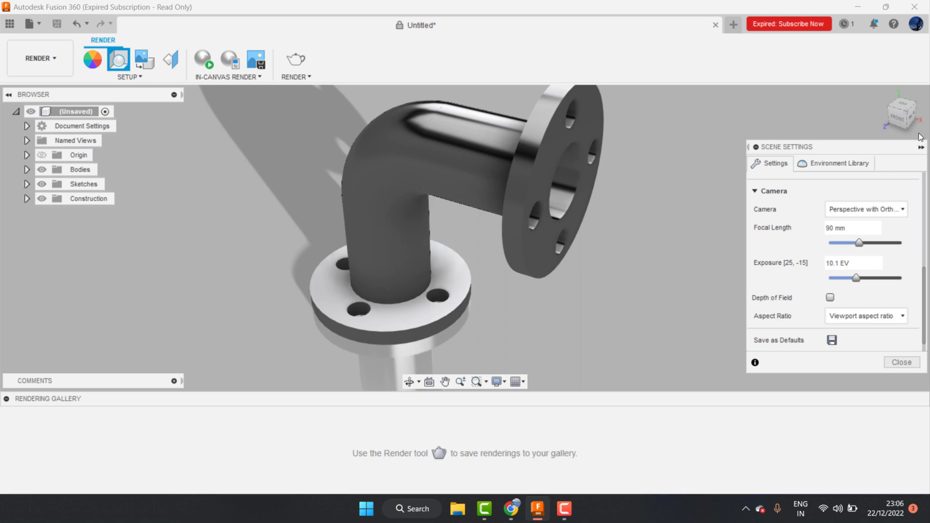
Step: Run a test in-canvas render, stop it, and close the scene settings
{"action": "left_click", "coordinate": [203, 59]}
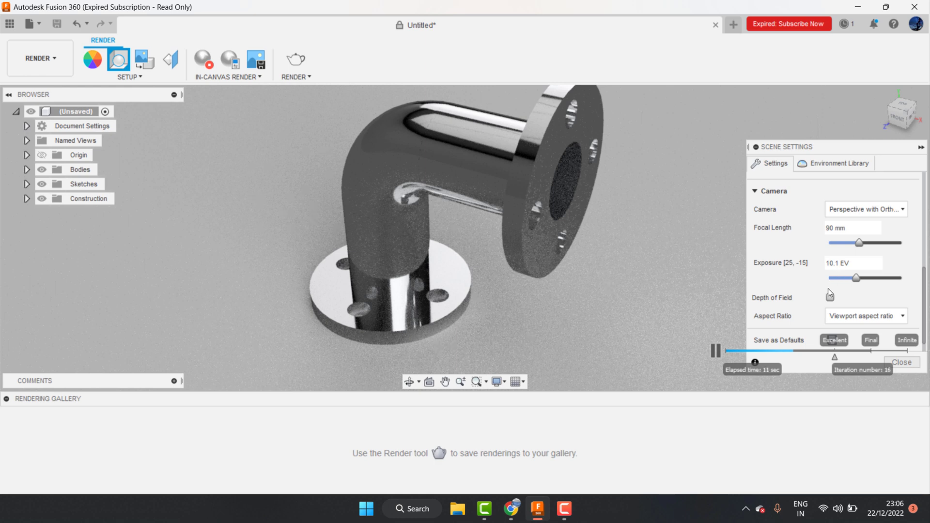
{"action": "left_click", "coordinate": [715, 351]}
{"action": "left_click", "coordinate": [200, 63]}
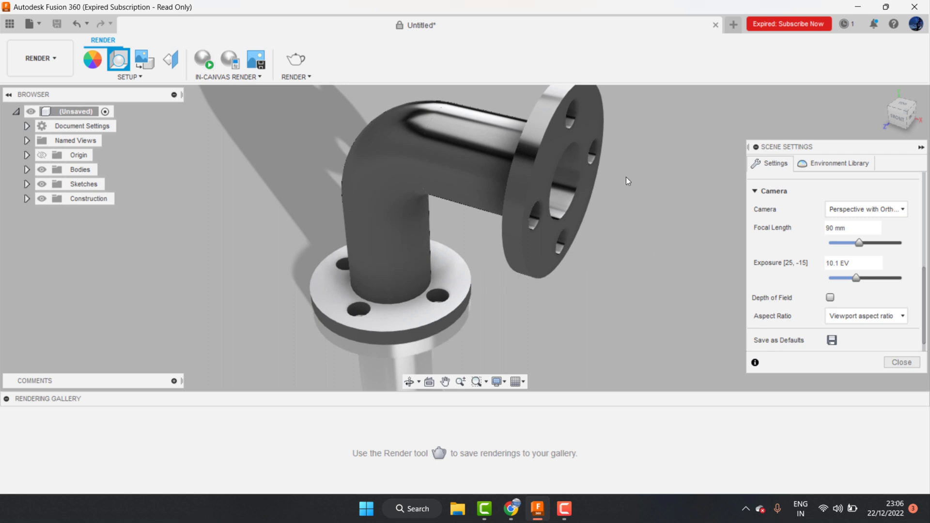
{"action": "key", "text": "Escape"}
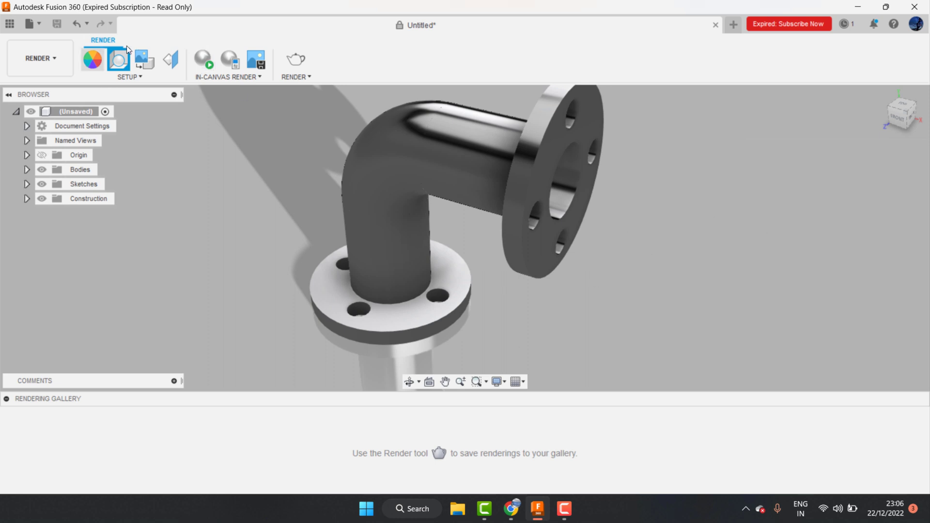
Step: Try a Silver metal appearance on the pipe and start an in-canvas render
{"action": "left_click", "coordinate": [92, 59]}
{"action": "scroll", "coordinate": [770, 271], "scroll_direction": "down", "scroll_amount": 5}
{"action": "scroll", "coordinate": [760, 296], "scroll_direction": "down", "scroll_amount": 3}
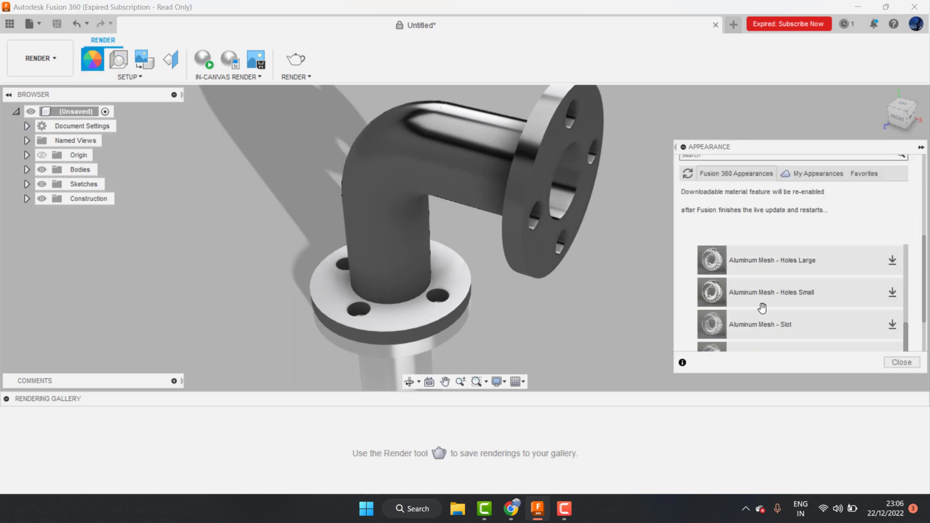
{"action": "scroll", "coordinate": [761, 310], "scroll_direction": "down", "scroll_amount": 5}
{"action": "scroll", "coordinate": [756, 303], "scroll_direction": "down", "scroll_amount": 2}
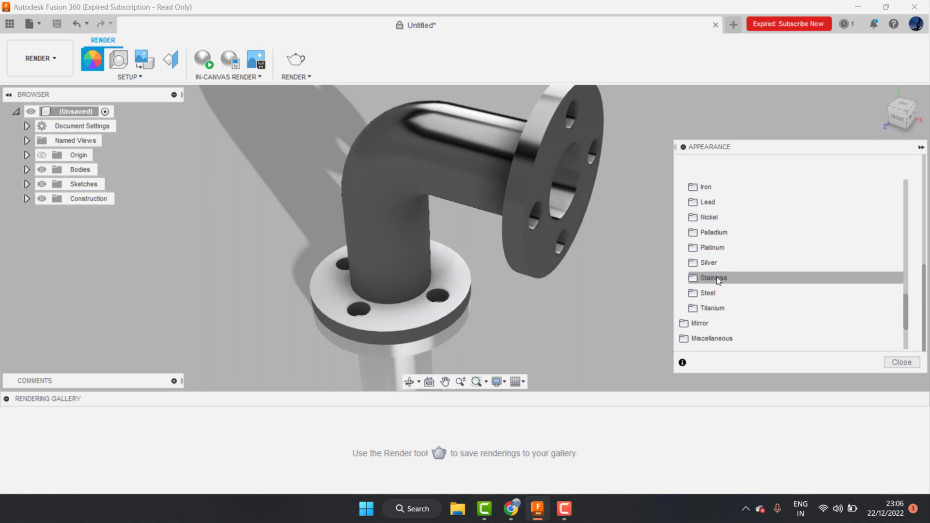
{"action": "left_click", "coordinate": [710, 263]}
{"action": "scroll", "coordinate": [722, 291], "scroll_direction": "down", "scroll_amount": 3}
{"action": "scroll", "coordinate": [720, 243], "scroll_direction": "up", "scroll_amount": 3}
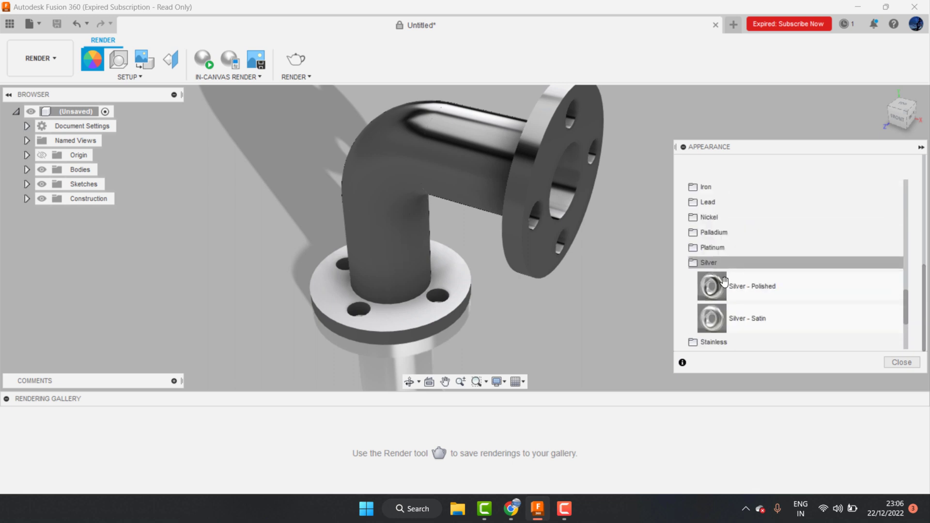
{"action": "left_click_drag", "start_coordinate": [751, 285], "coordinate": [642, 254]}
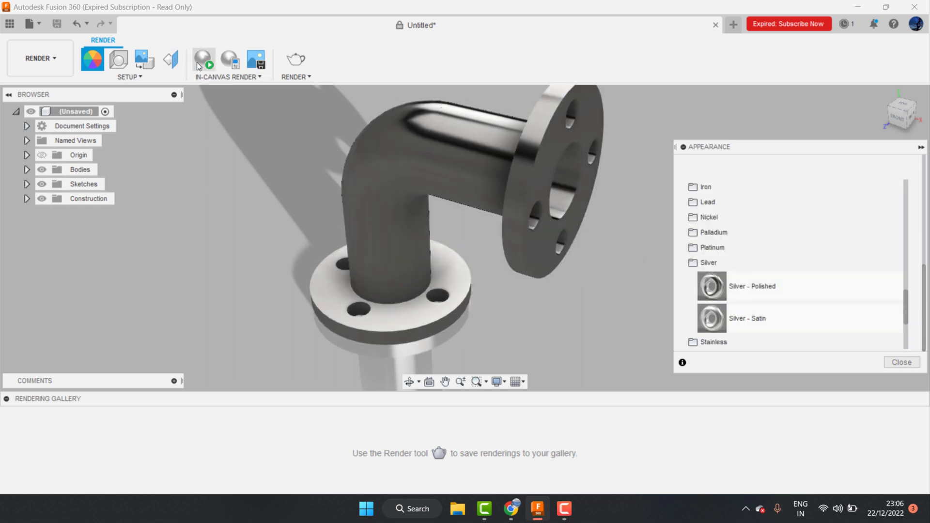
{"action": "left_click", "coordinate": [197, 62]}
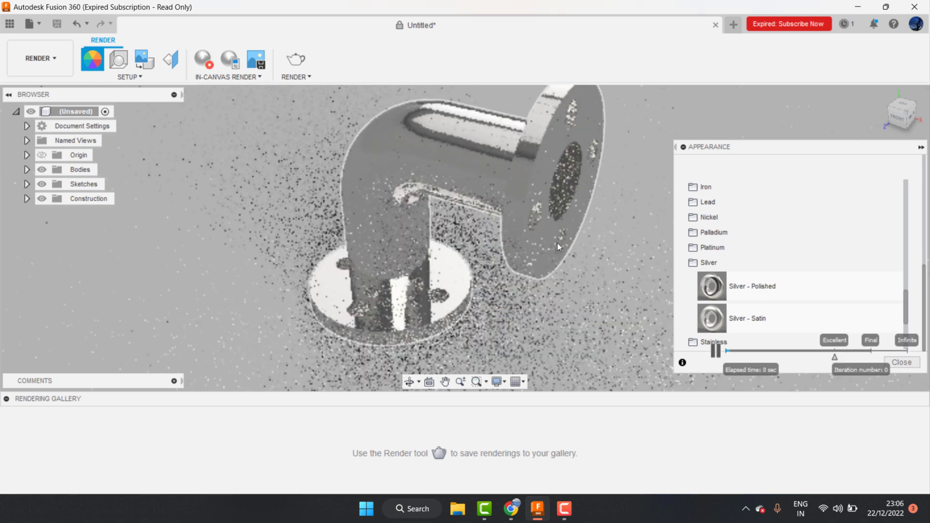
Step: Apply Steel - Cast from the Steel materials to the pipe and collapse the Appearance panel
{"action": "scroll", "coordinate": [738, 253], "scroll_direction": "down", "scroll_amount": 3}
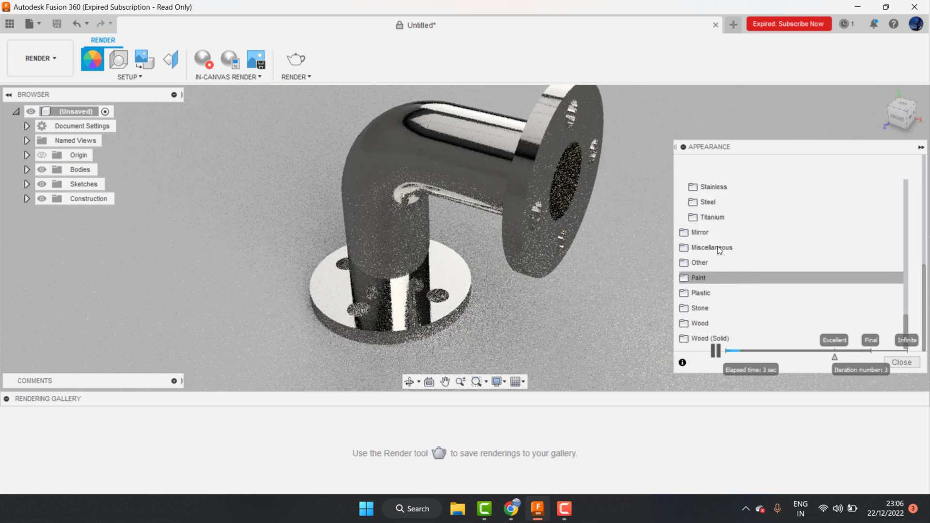
{"action": "left_click", "coordinate": [710, 204]}
{"action": "scroll", "coordinate": [724, 276], "scroll_direction": "down", "scroll_amount": 2}
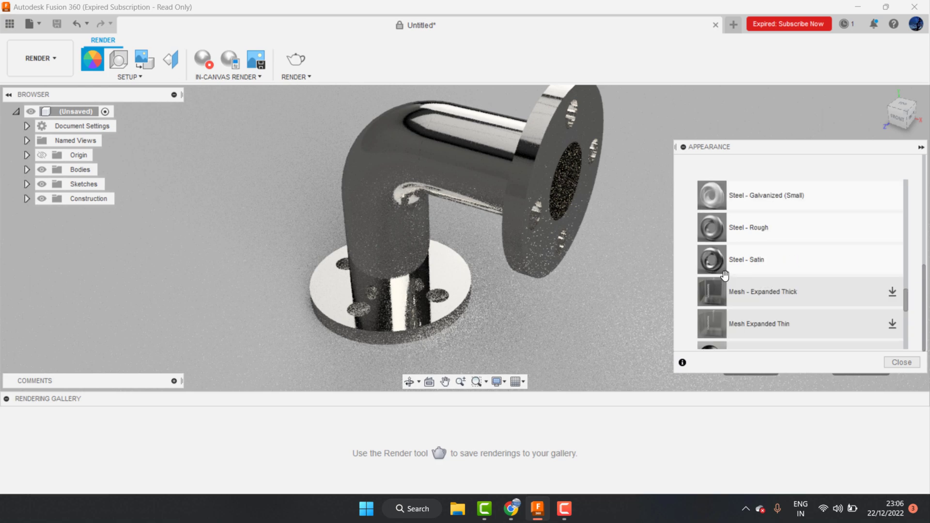
{"action": "scroll", "coordinate": [725, 275], "scroll_direction": "up", "scroll_amount": 2}
{"action": "left_click_drag", "start_coordinate": [711, 305], "coordinate": [546, 201]}
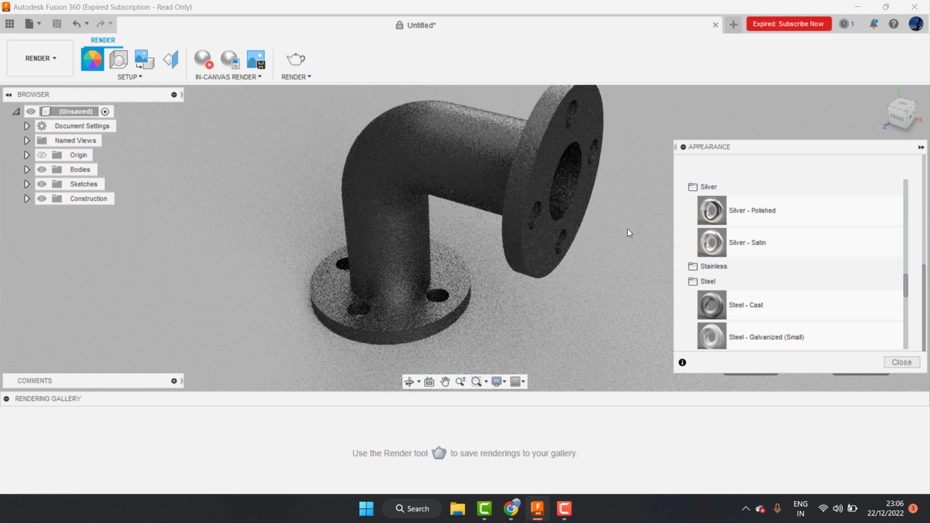
{"action": "left_click", "coordinate": [687, 149]}
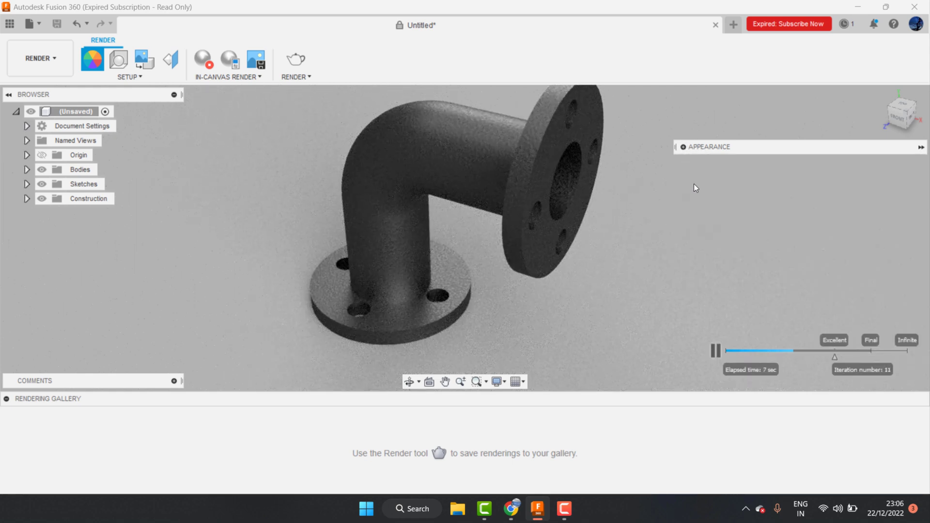